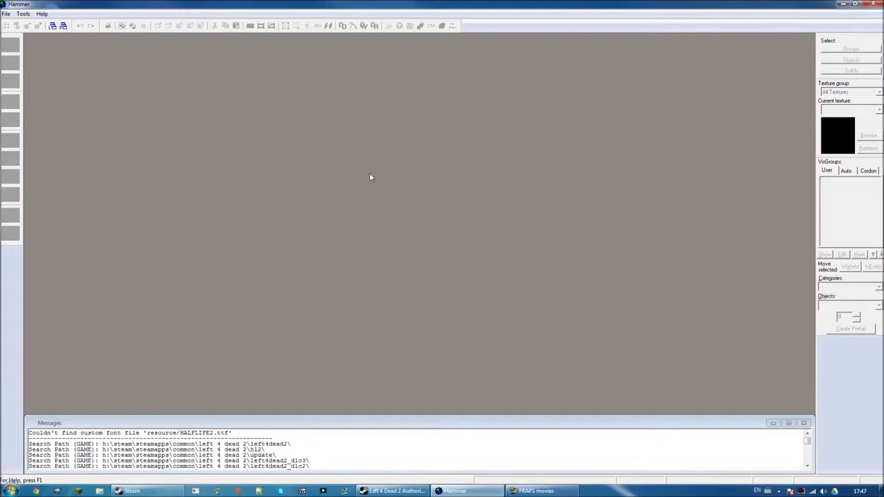
Start a blank map with File > New.
click(5, 14)
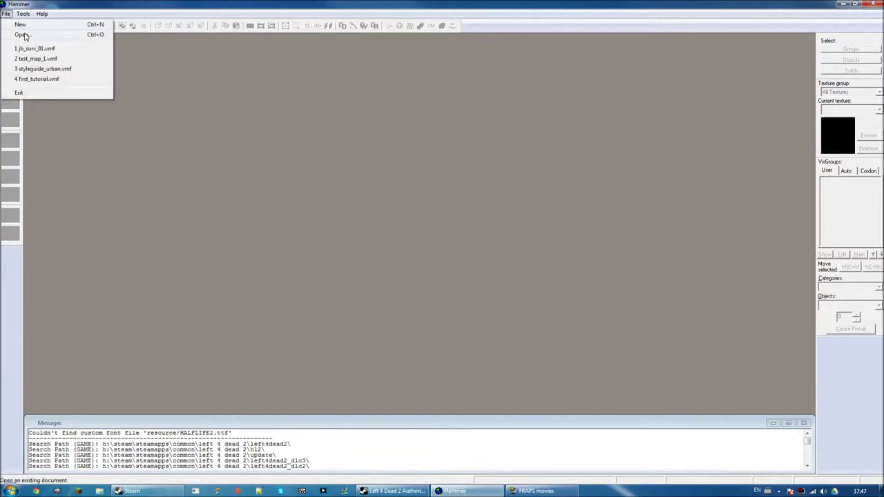
click(26, 29)
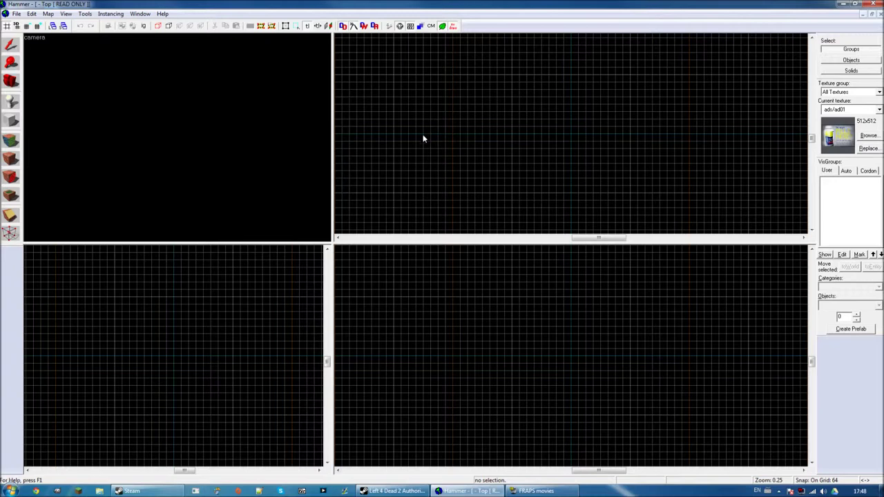
Draw a 384×384 block brush in the Top view and create it 64 units tall.
click(11, 122)
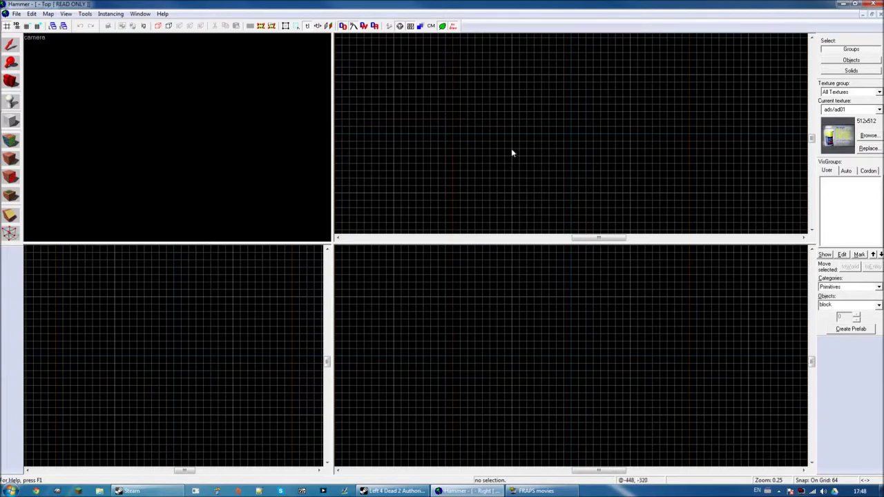
drag(513, 134, 560, 180)
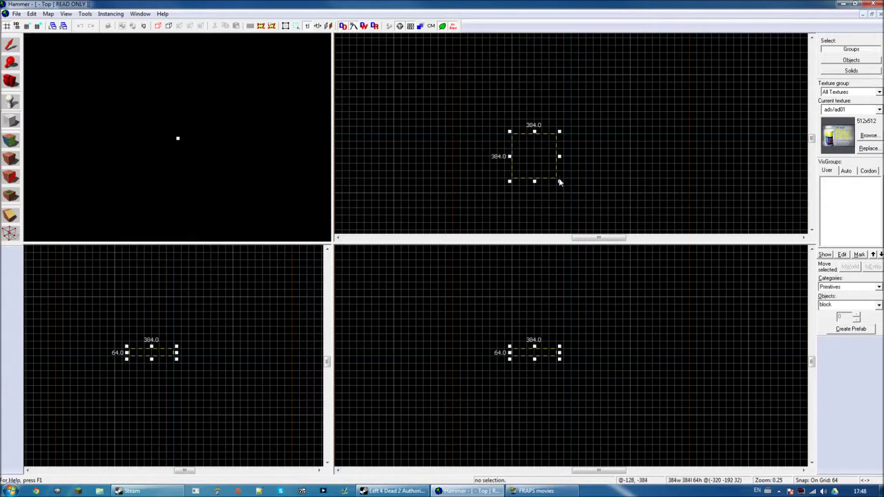
key(Return)
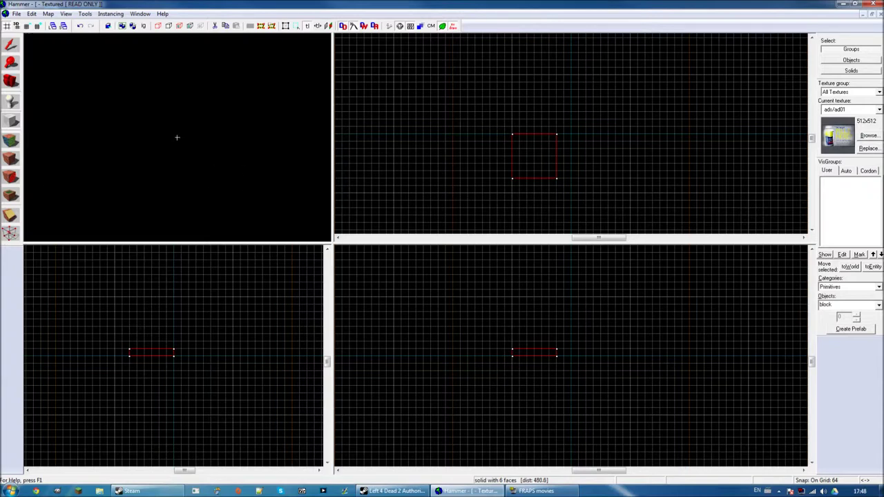
Fly the 3D camera around the advertisement-textured block to view it from above at an angle.
key(Left)
key(Up)
key(Up)
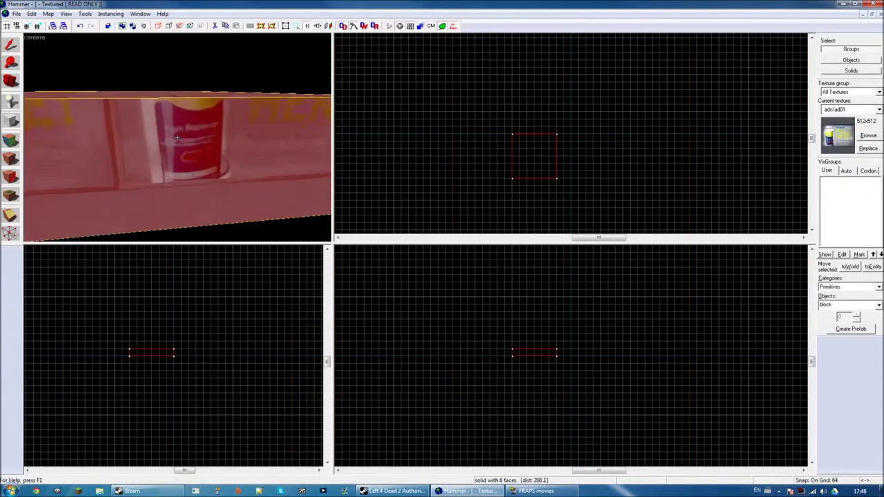
key(Down)
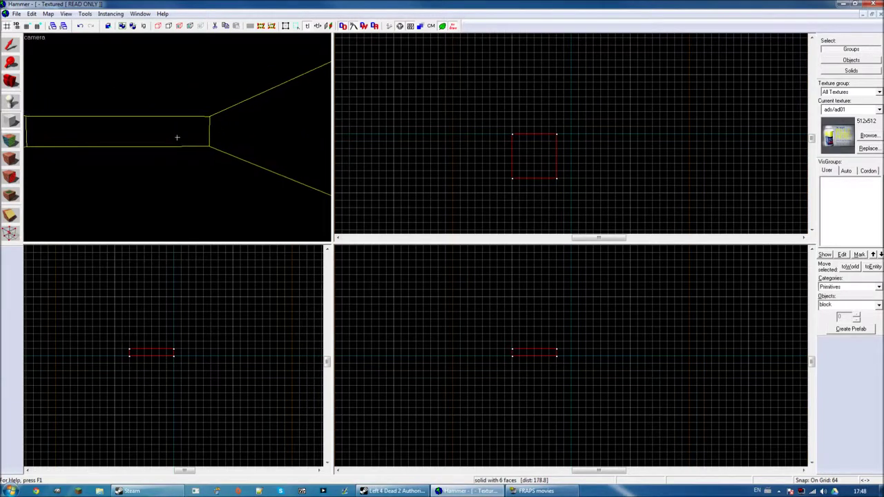
key(Right)
key(Right)
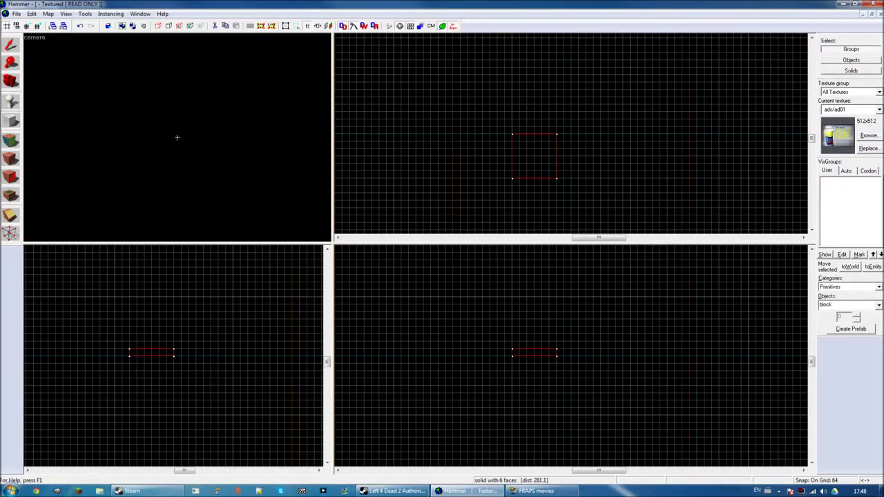
key(Left)
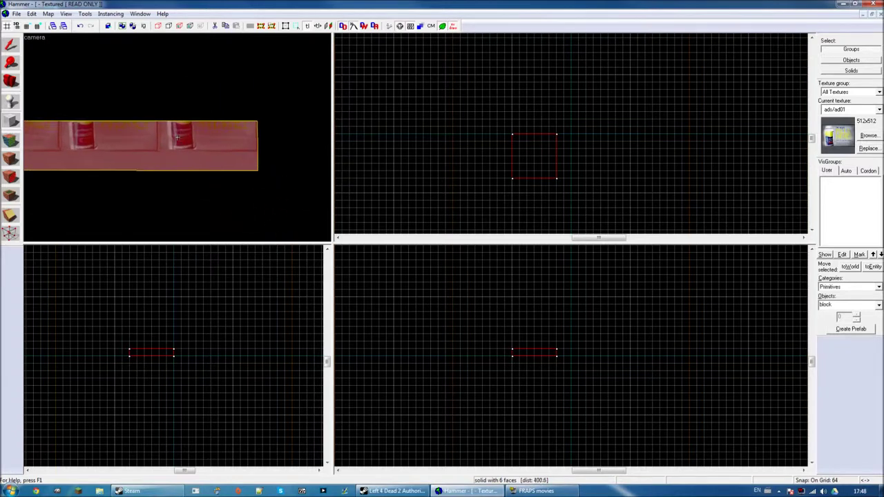
key(Up)
key(Up)
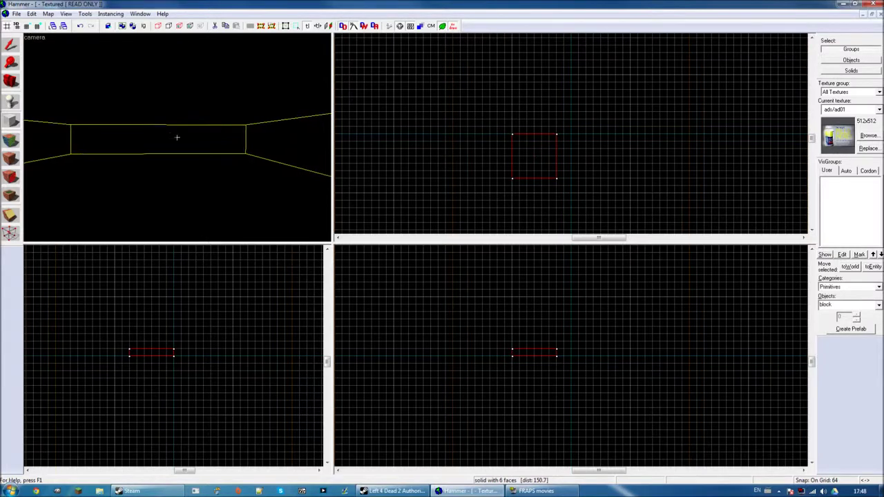
key(Right)
key(Down)
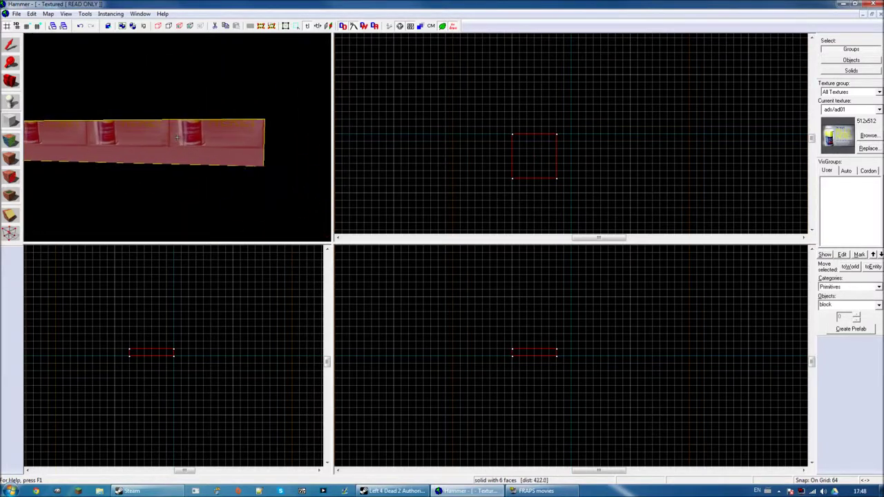
key(Page_Down)
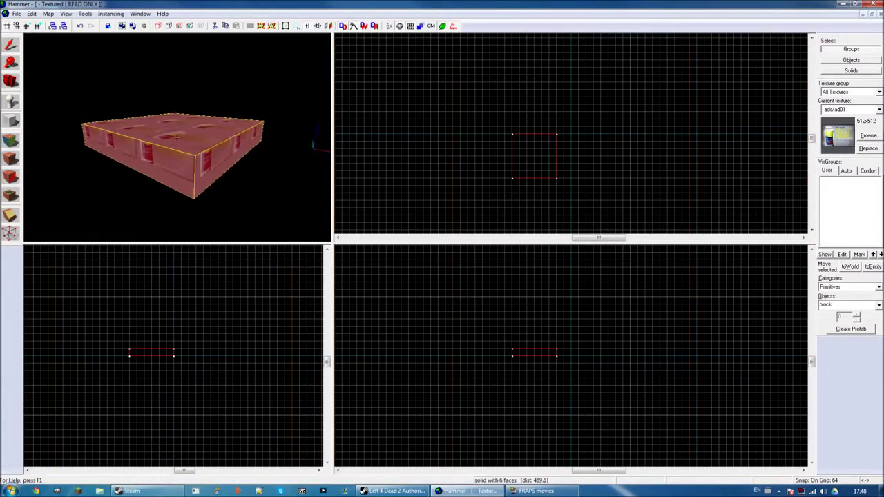
key(Left)
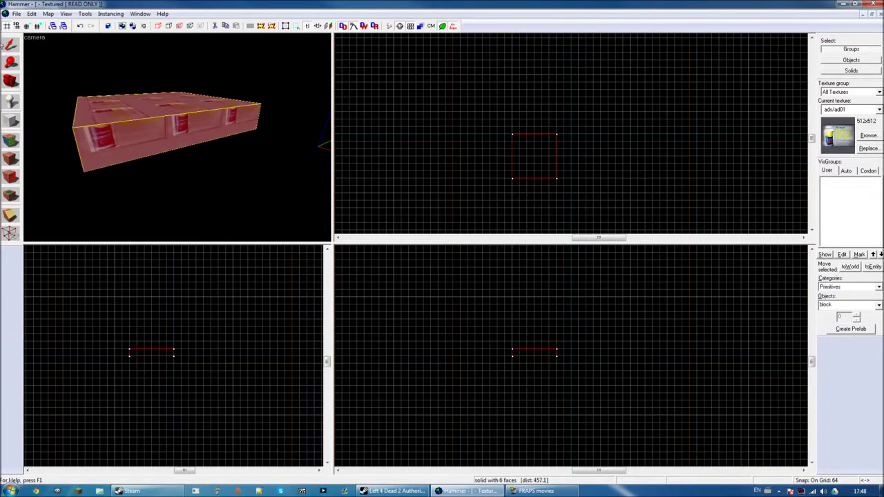
Select the block, set the grid to 16, and flatten it to a 16-unit-thick slab.
click(8, 44)
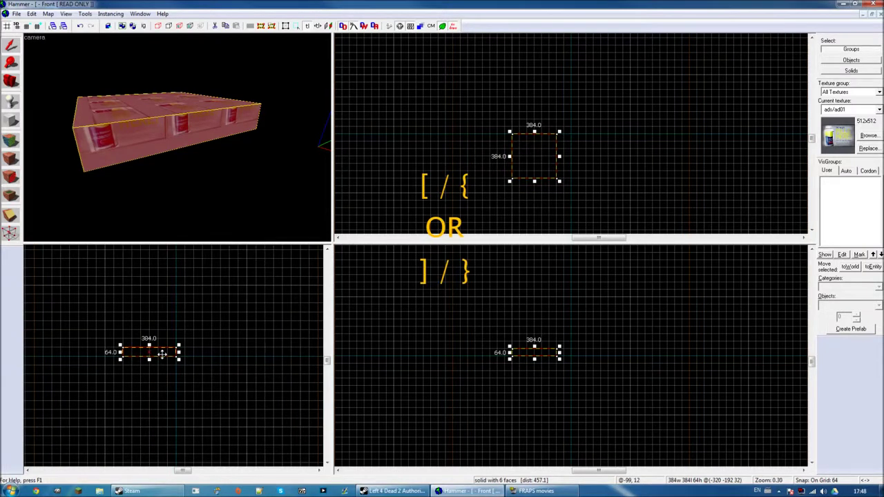
key(bracketright)
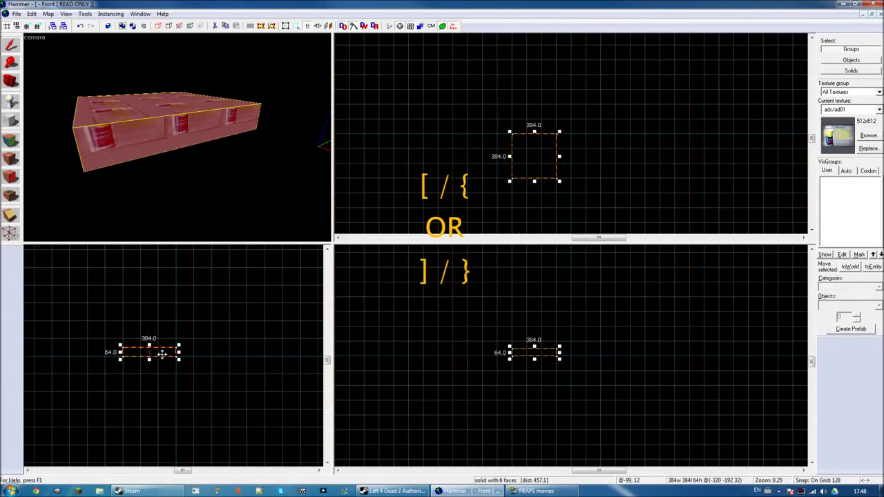
key(bracketleft)
key(bracketleft)
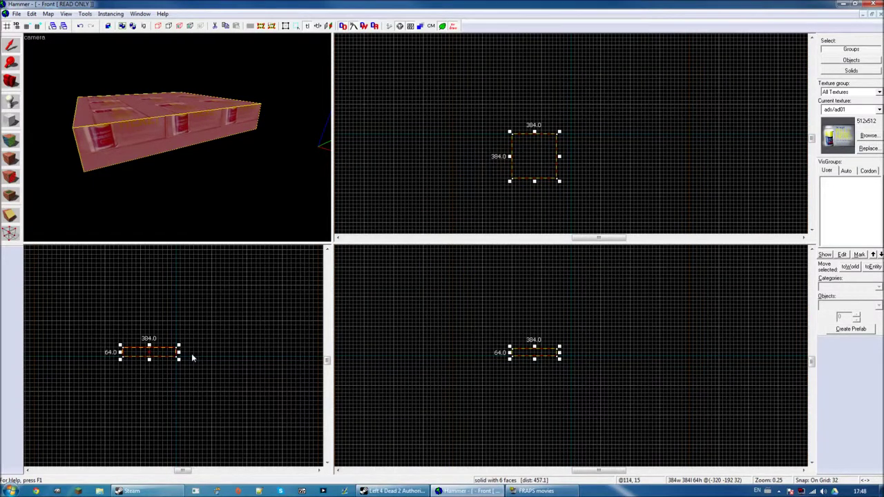
key(bracketleft)
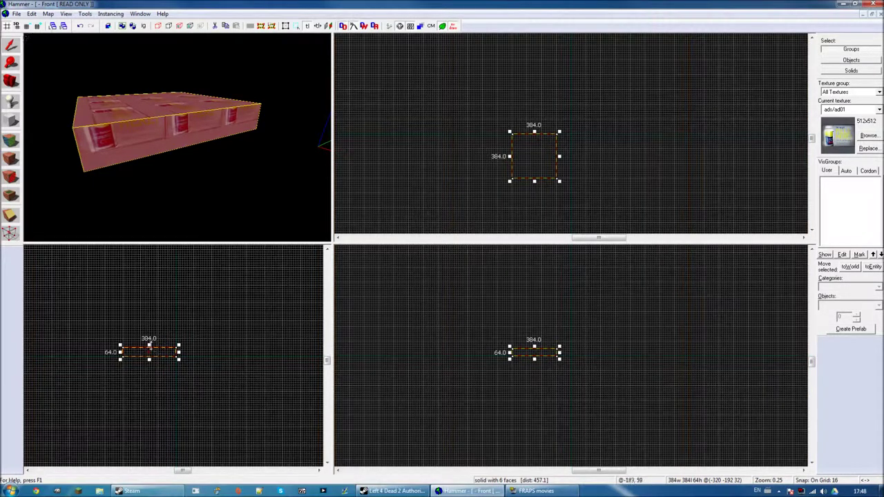
drag(149, 346, 149, 351)
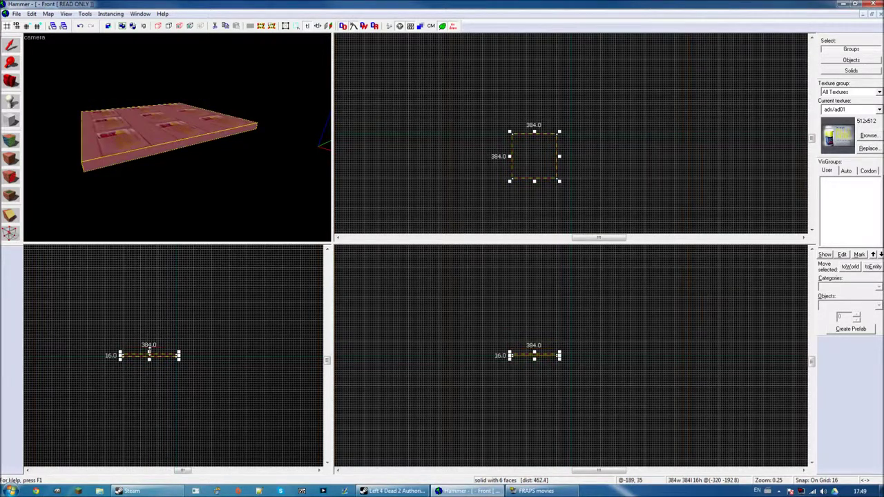
Inspect the 384×384×16 slab in 3D fly mode and open the map grid options.
key(z)
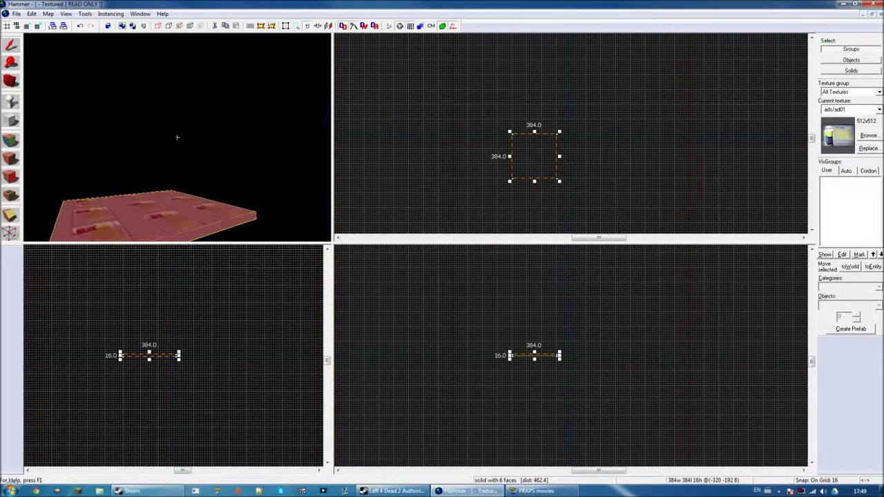
scroll(177, 137, down, 5)
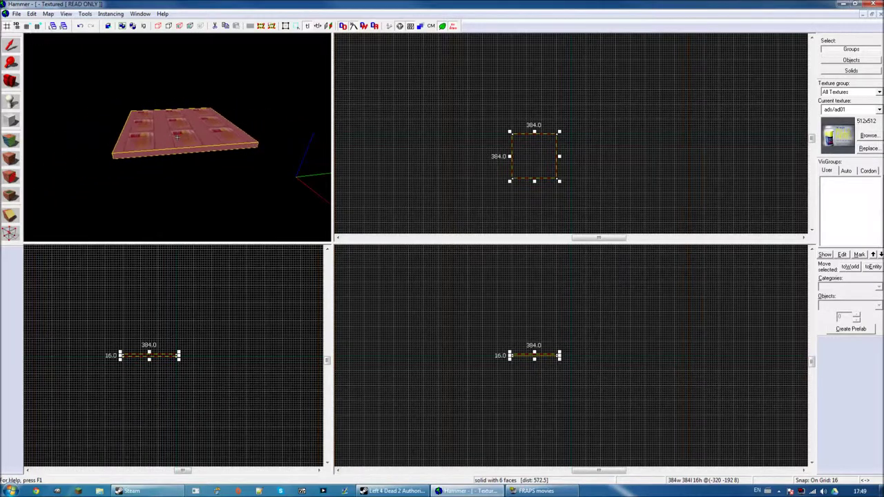
scroll(177, 138, up, 2)
scroll(177, 137, up, 4)
scroll(177, 137, down, 5)
scroll(177, 138, up, 3)
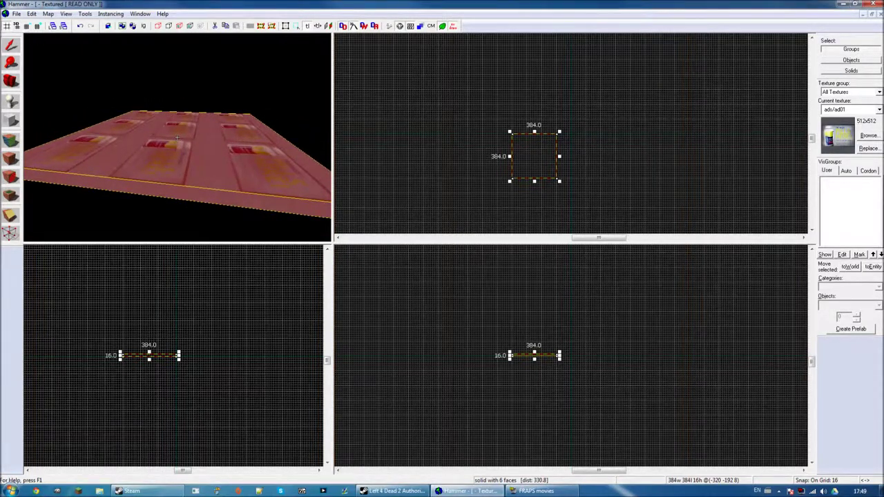
key(z)
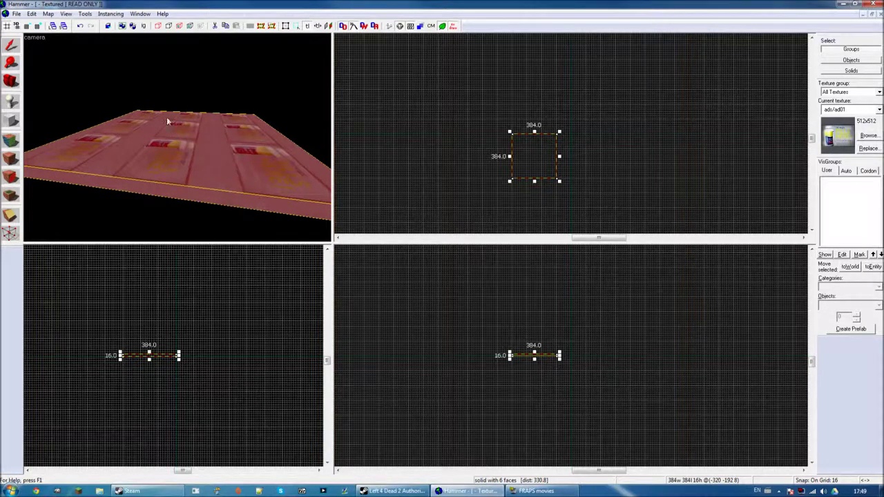
click(50, 14)
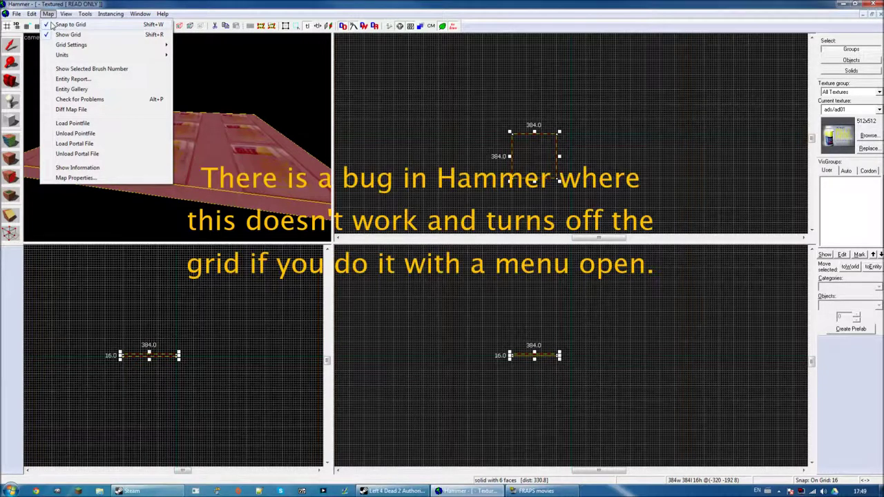
key(shift+r)
click(32, 15)
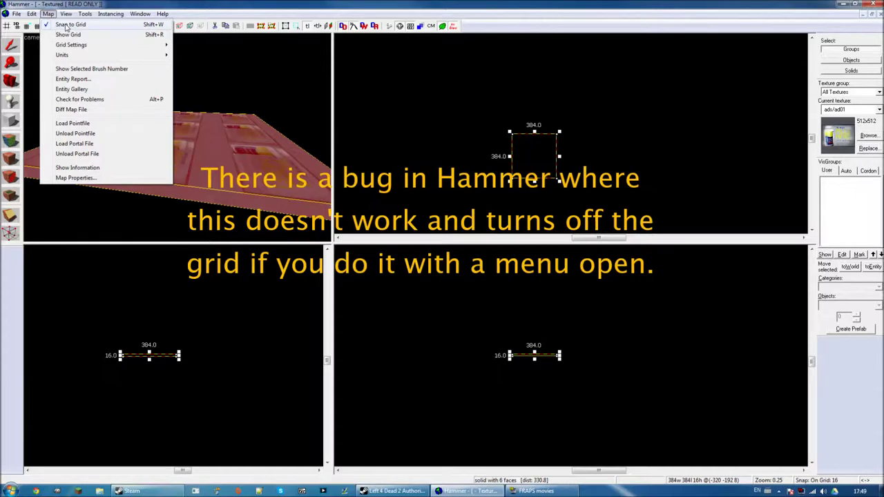
click(68, 35)
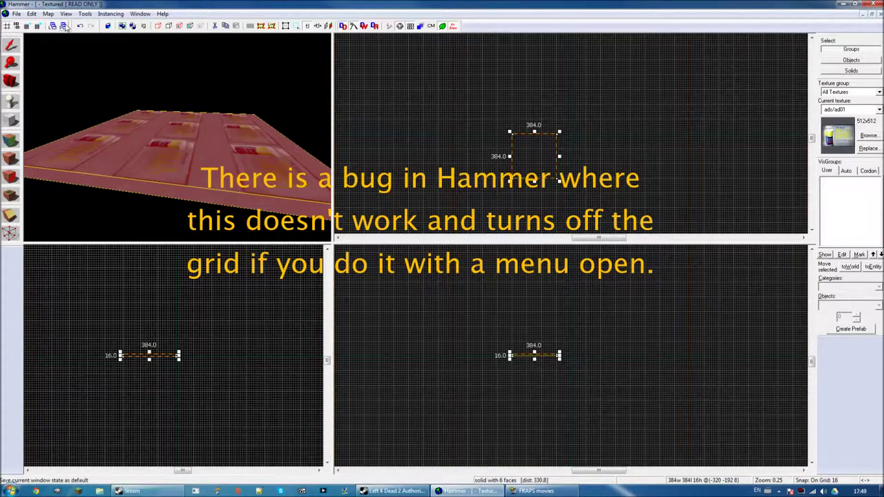
click(48, 14)
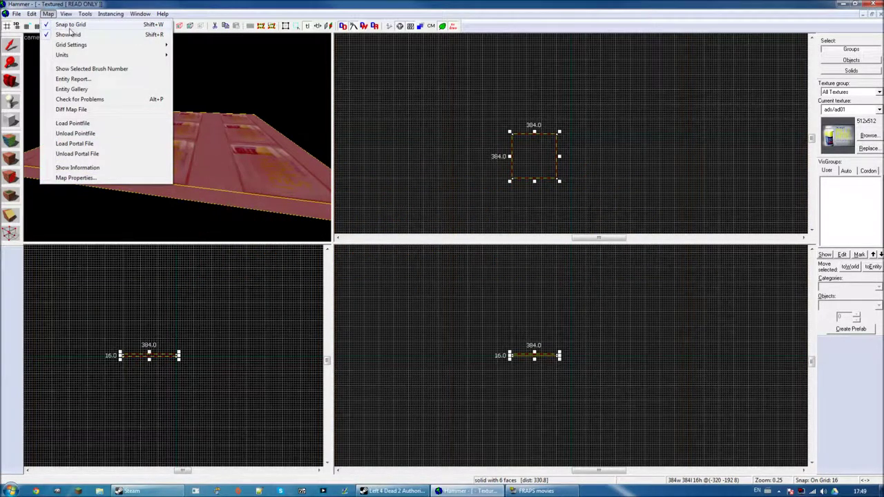
click(233, 113)
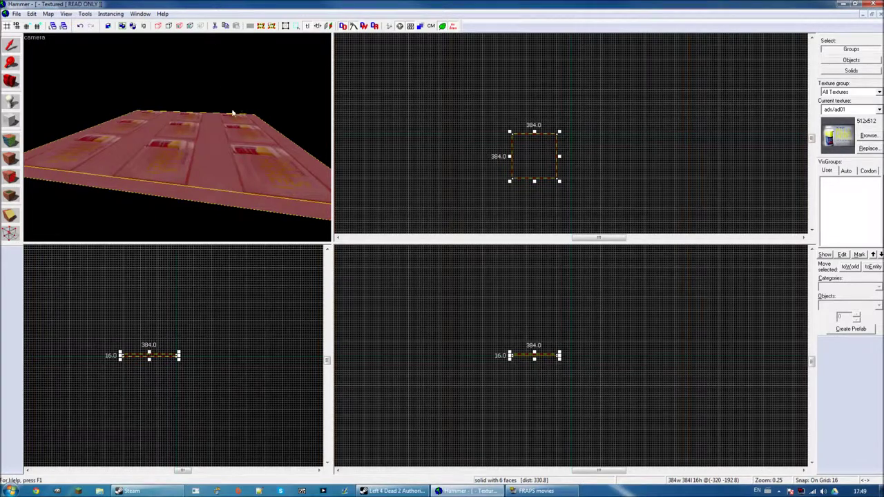
click(219, 221)
Copy the floor slab upward to form the ceiling.
scroll(161, 355, up, 3)
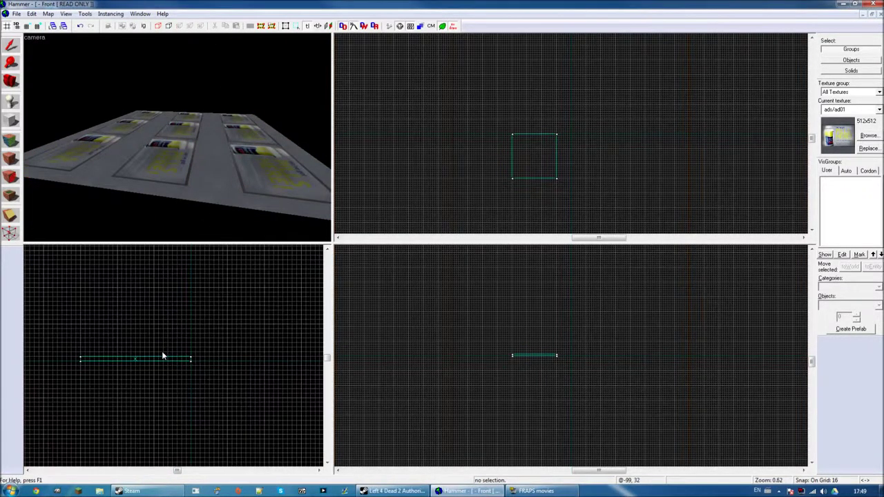
scroll(161, 355, up, 2)
click(158, 361)
click(131, 375)
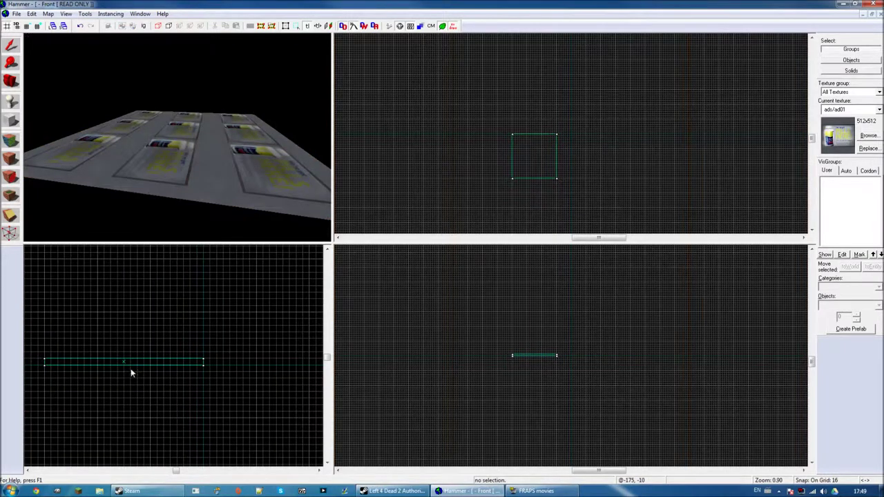
click(124, 362)
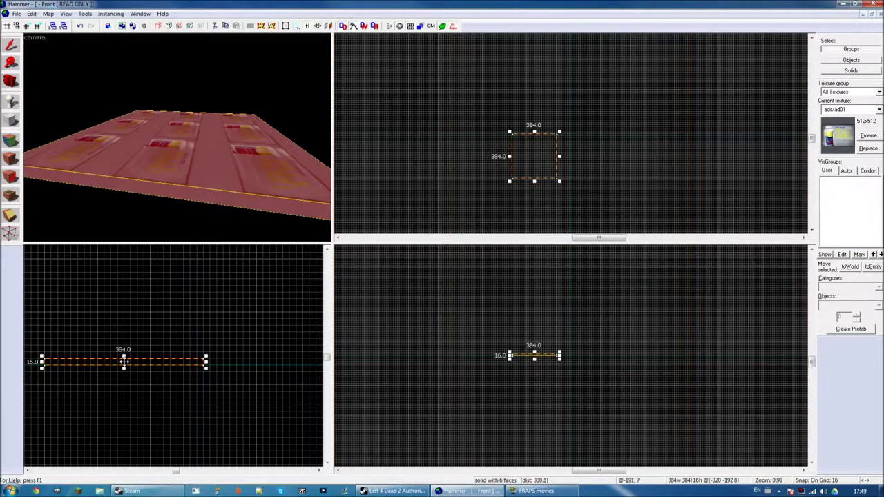
drag(124, 361, 125, 309)
click(133, 323)
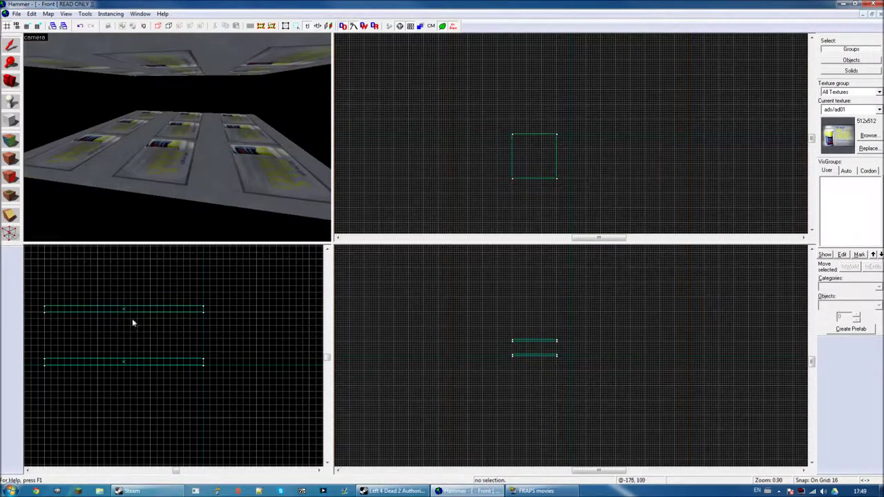
Copy the ceiling and reshape it into a 16-unit-thick wall.
click(125, 311)
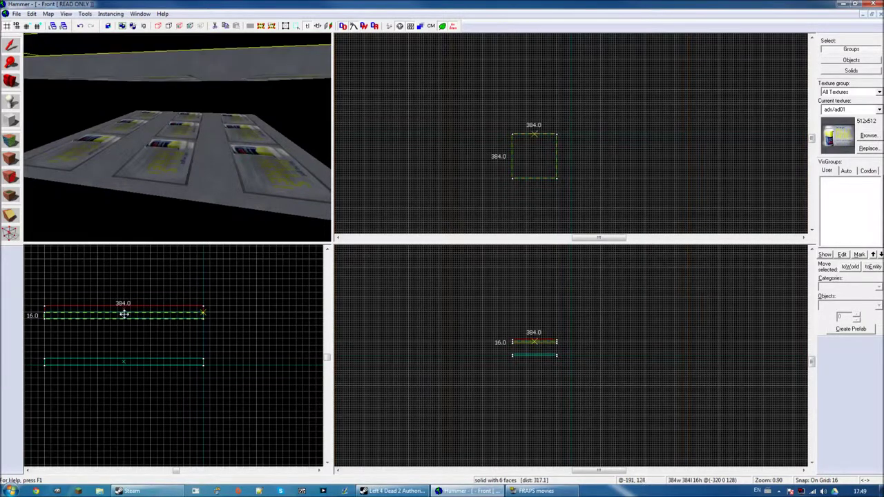
shift+drag(123, 311, 125, 316)
drag(206, 316, 52, 319)
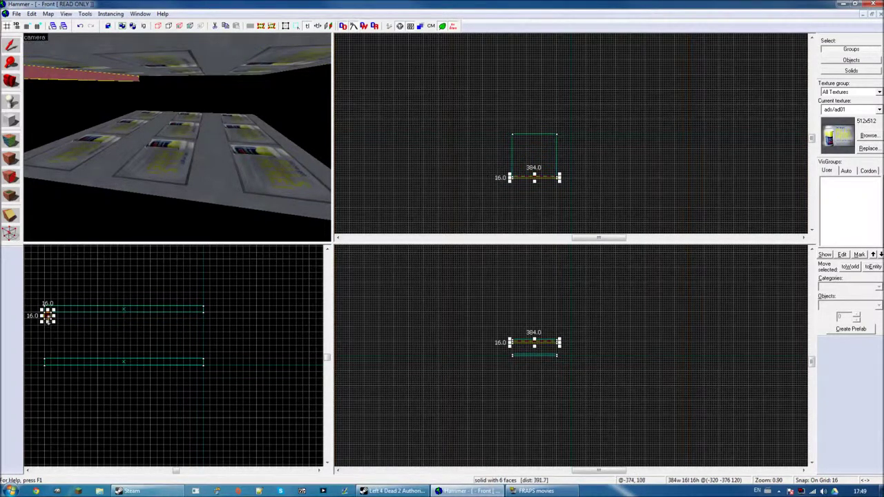
mouse_move(47, 322)
mouse_down()
mouse_move(49, 360)
mouse_move(202, 335)
mouse_up()
click(57, 385)
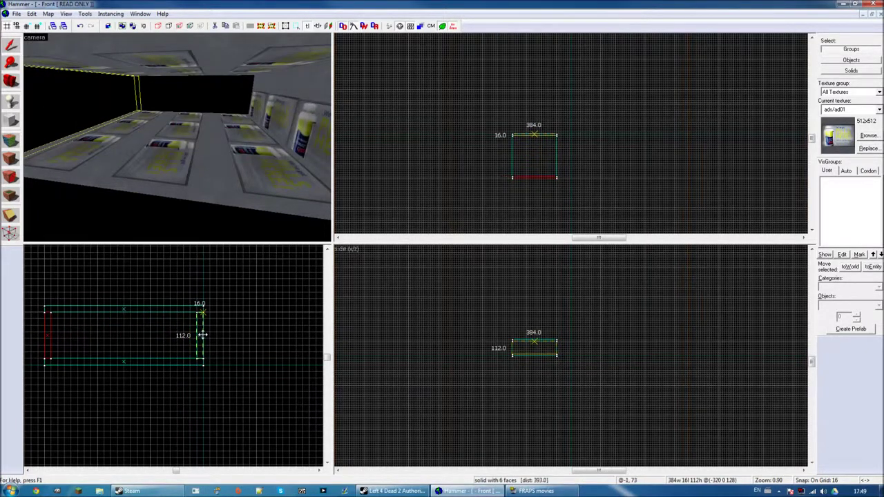
click(247, 367)
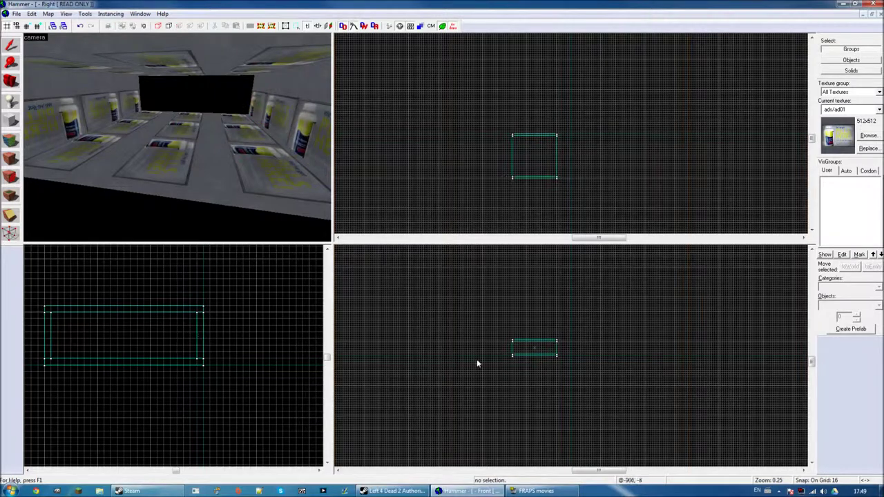
Copy the floor in the side view and shape it into a thin side wall.
scroll(521, 362, up, 1)
scroll(546, 359, up, 4)
scroll(535, 353, up, 2)
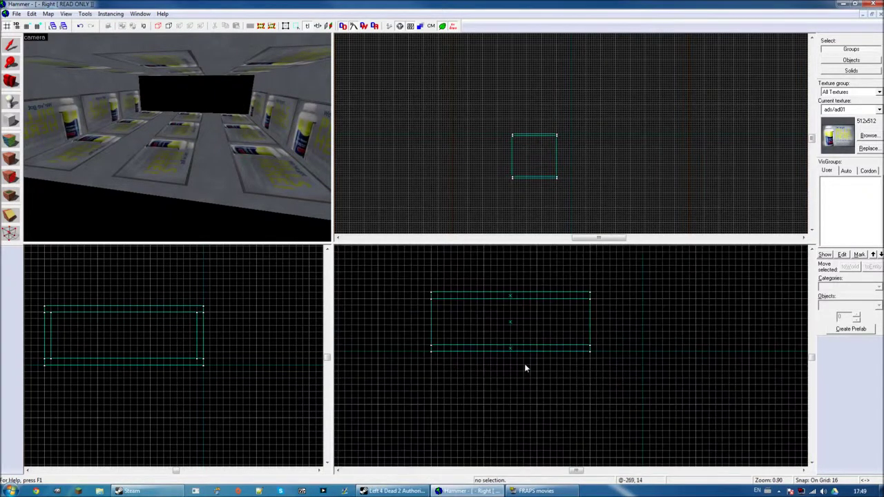
click(509, 350)
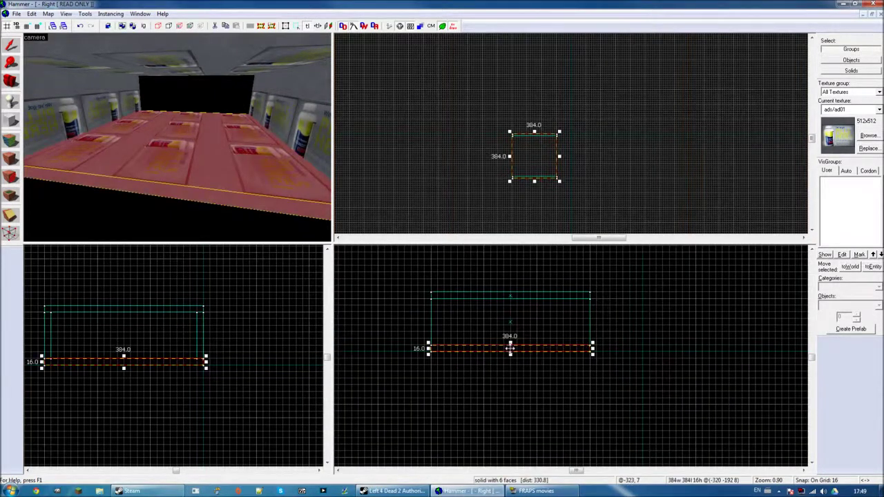
drag(509, 349, 511, 343)
mouse_move(591, 343)
mouse_down()
mouse_move(436, 341)
mouse_move(434, 299)
mouse_up()
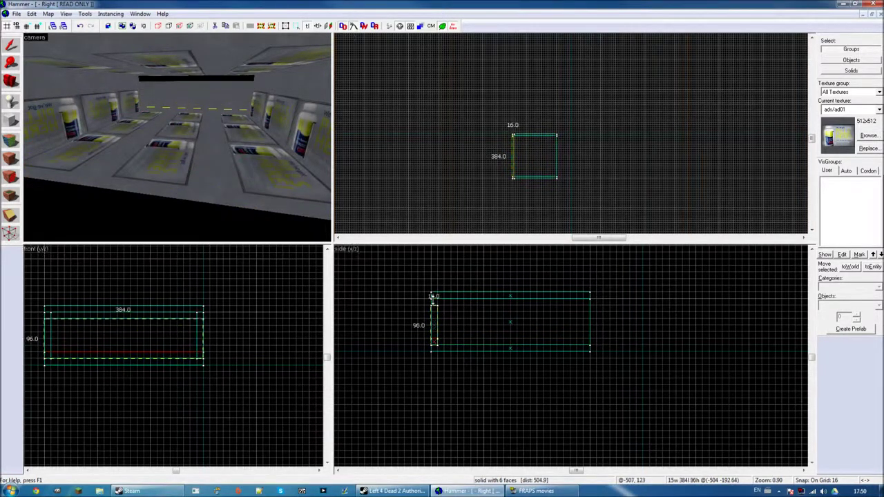
key(z)
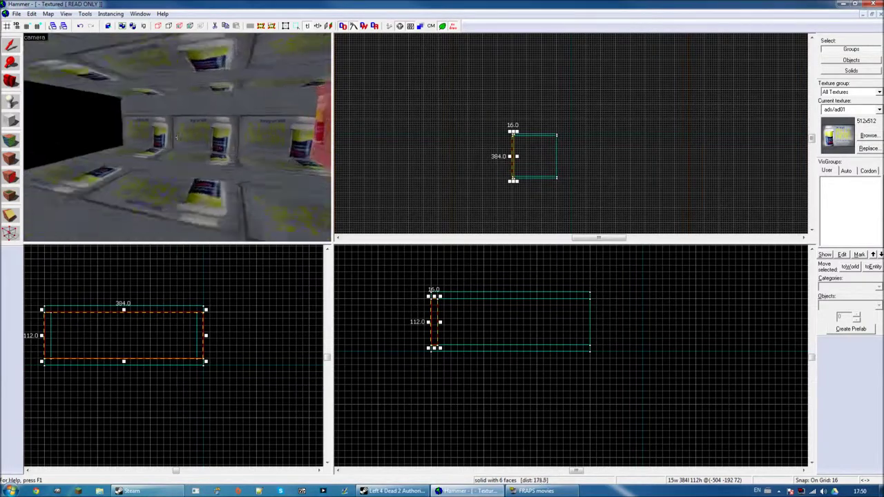
key(s)
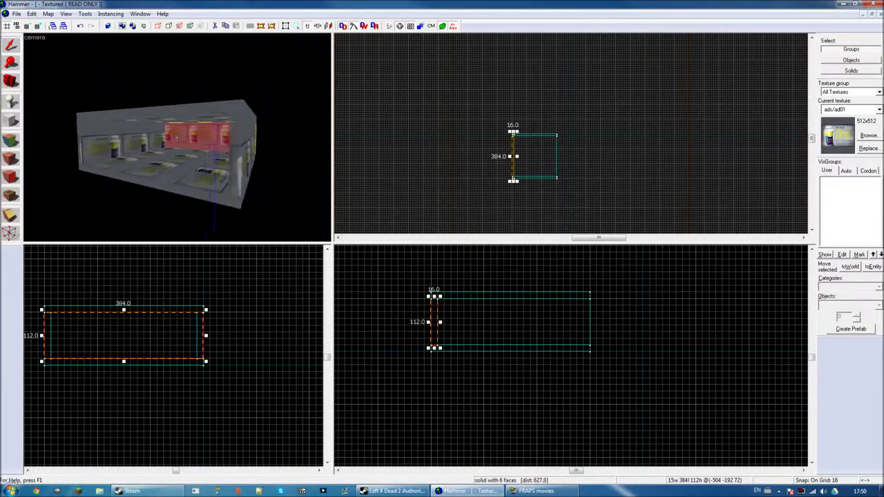
key(z)
Copy the side wall to the opposite side and delete the extra wall panel.
click(408, 321)
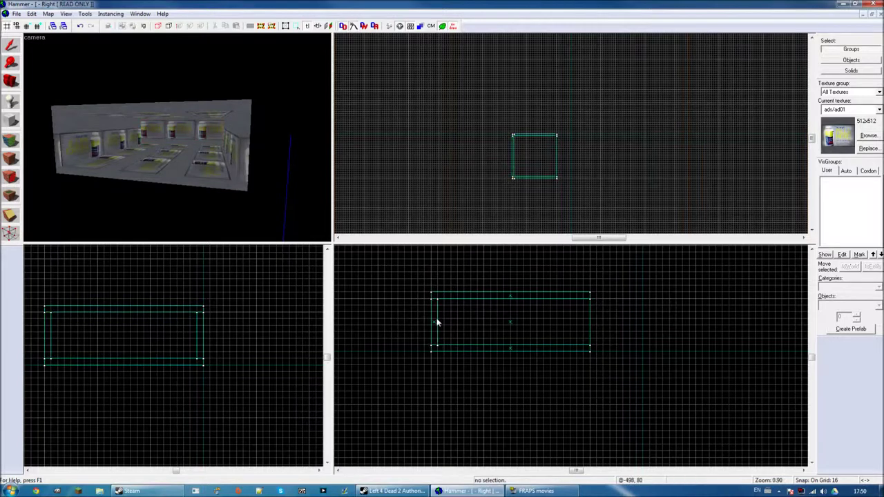
click(433, 325)
drag(433, 324, 587, 325)
click(587, 325)
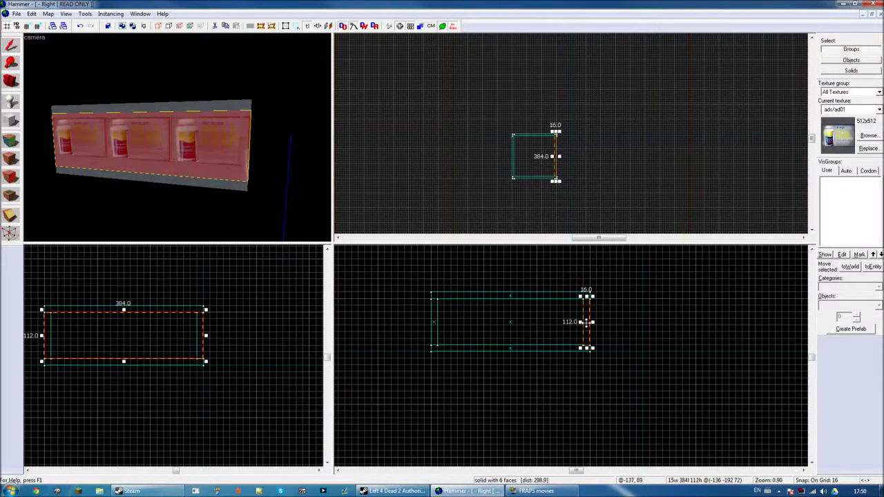
click(435, 323)
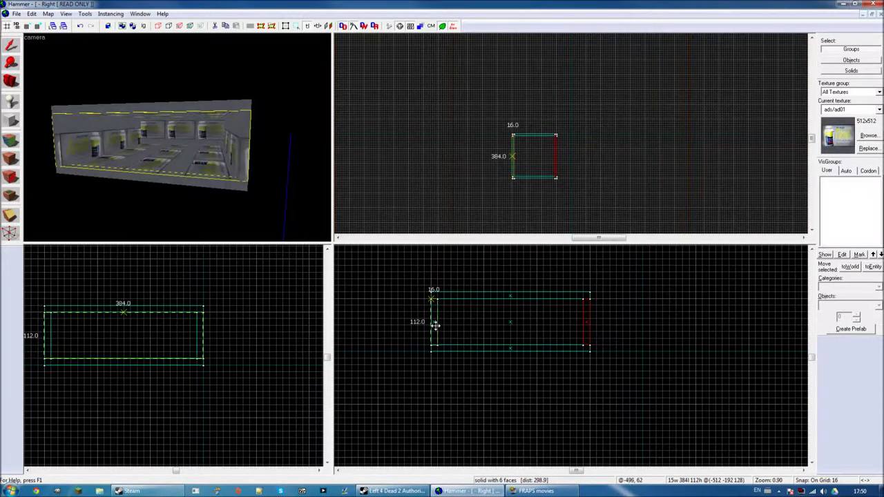
click(478, 331)
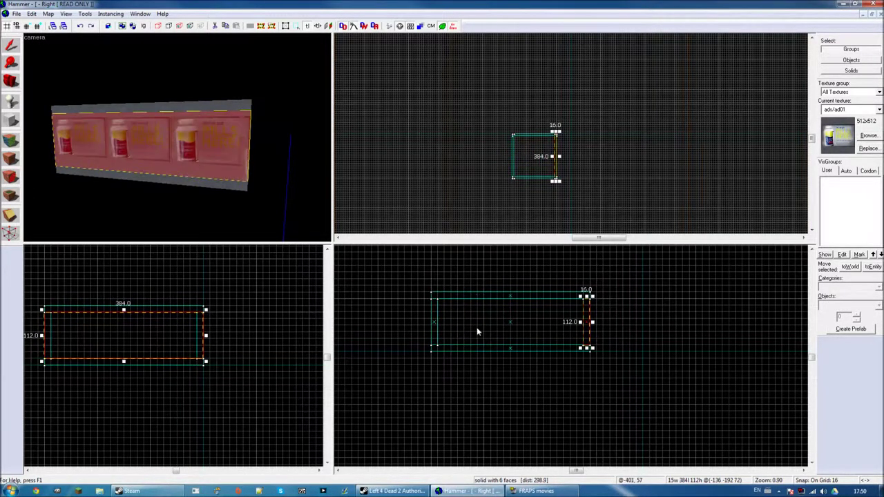
key(Delete)
click(480, 324)
click(404, 318)
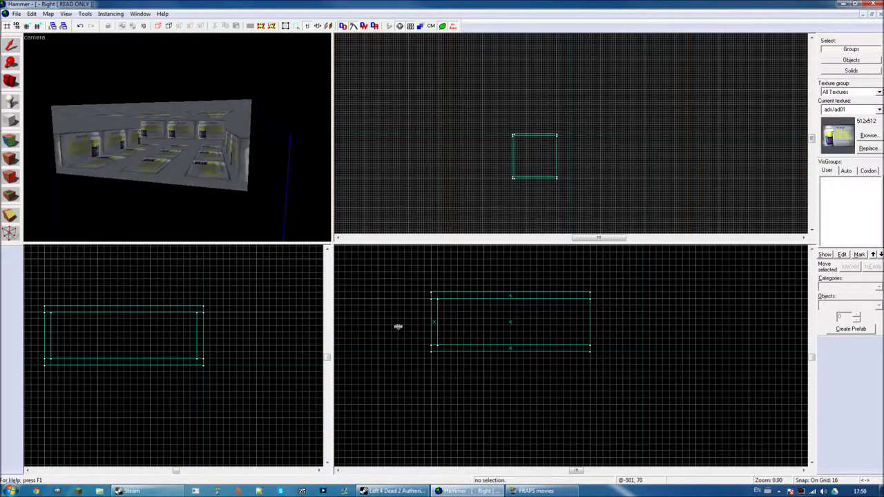
Zoom the side view and reselect the side wall brush.
scroll(505, 161, up, 2)
scroll(505, 160, up, 3)
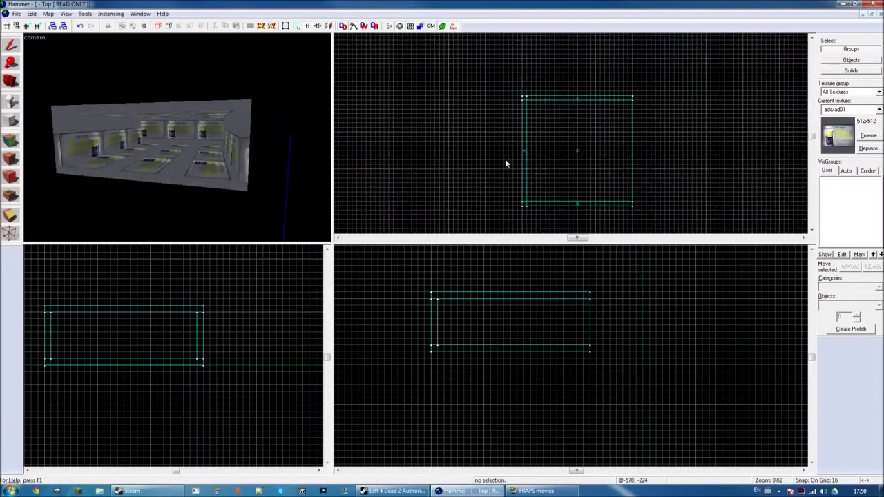
scroll(505, 161, down, 2)
scroll(505, 163, down, 1)
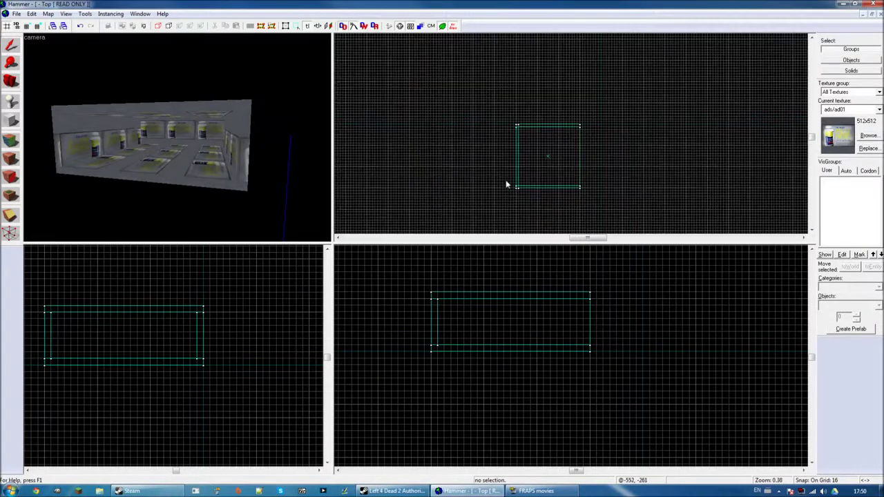
click(435, 326)
Copy a side wall to the open side and shorten it to 144 units.
drag(433, 322, 587, 322)
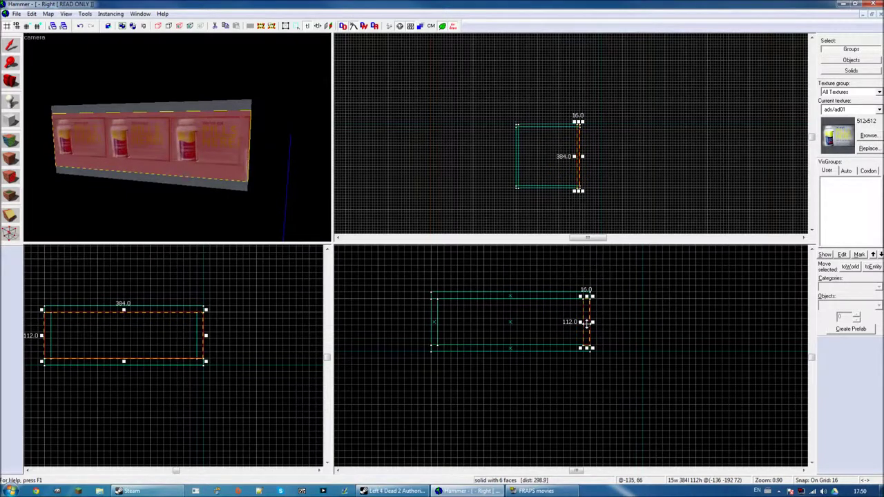
scroll(583, 180, up, 4)
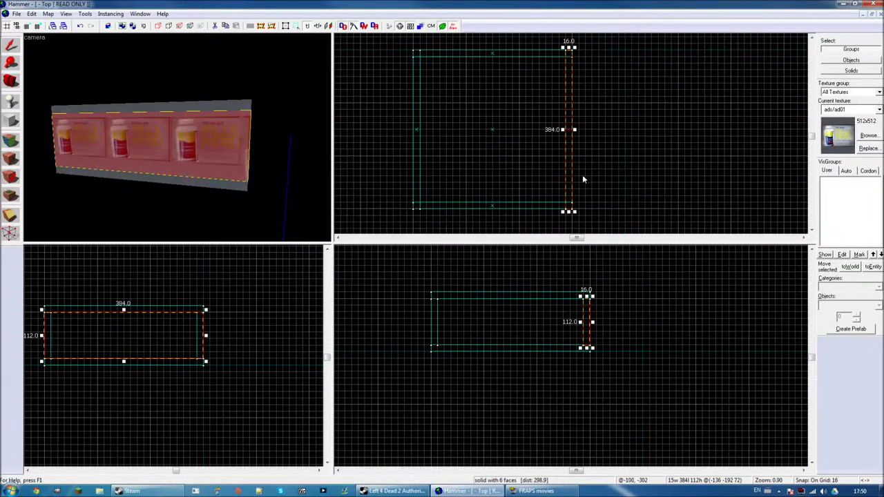
drag(568, 211, 568, 113)
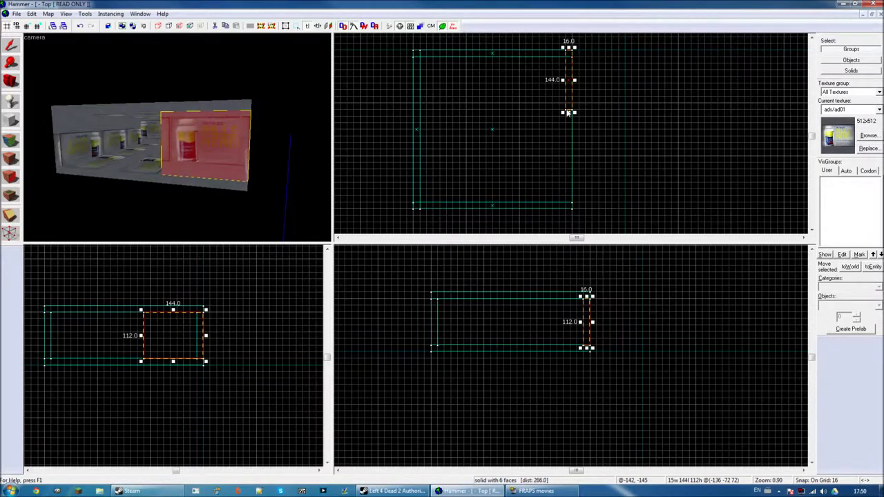
click(593, 102)
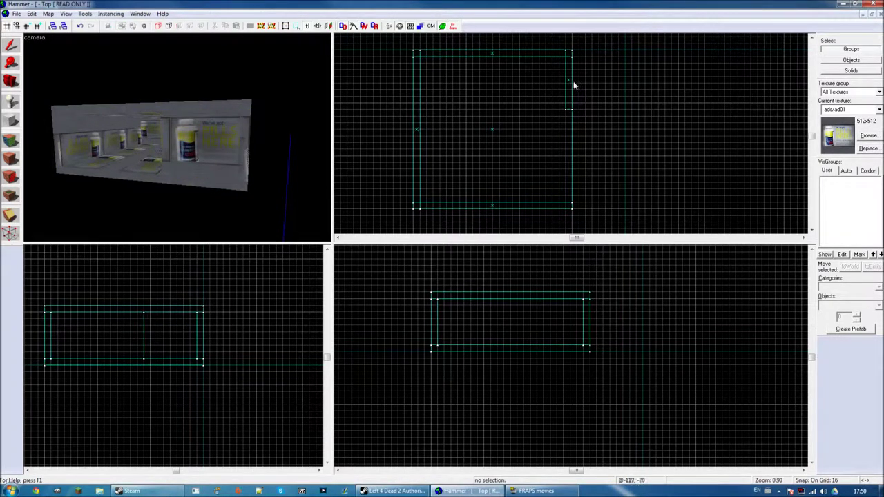
Copy the 144-unit piece to the far corner, leaving a doorway gap between them.
drag(570, 82, 567, 179)
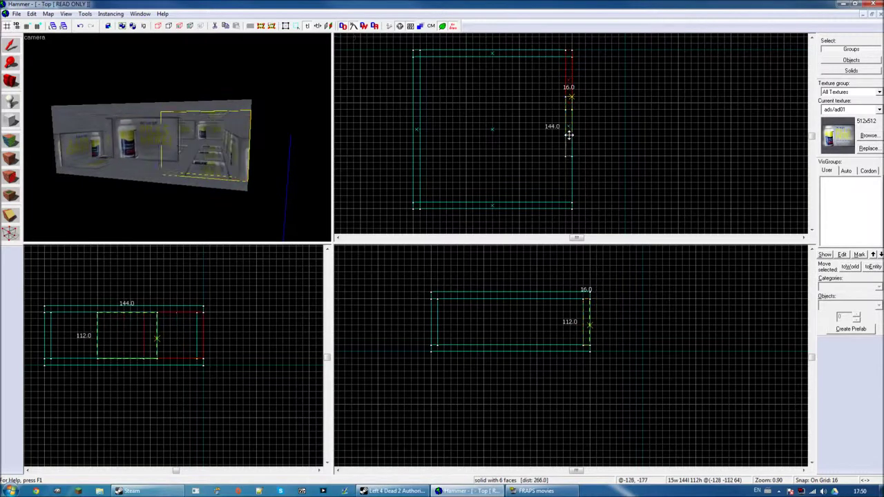
drag(567, 178, 568, 179)
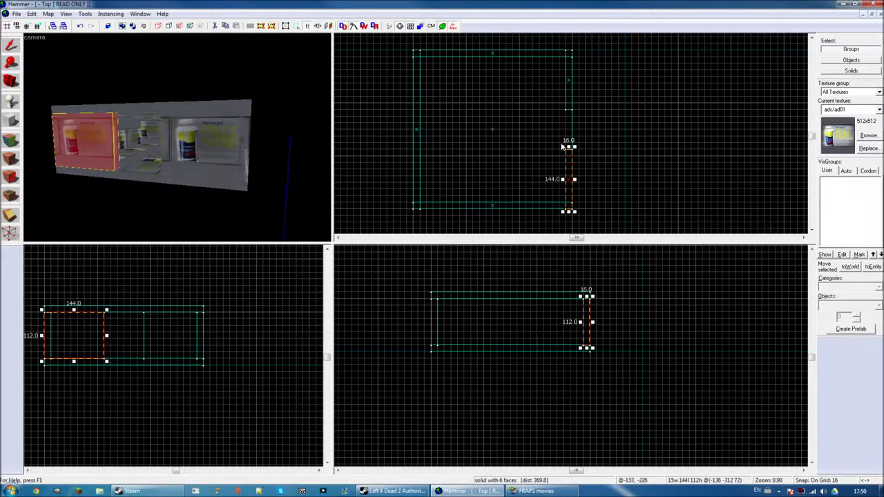
key(z)
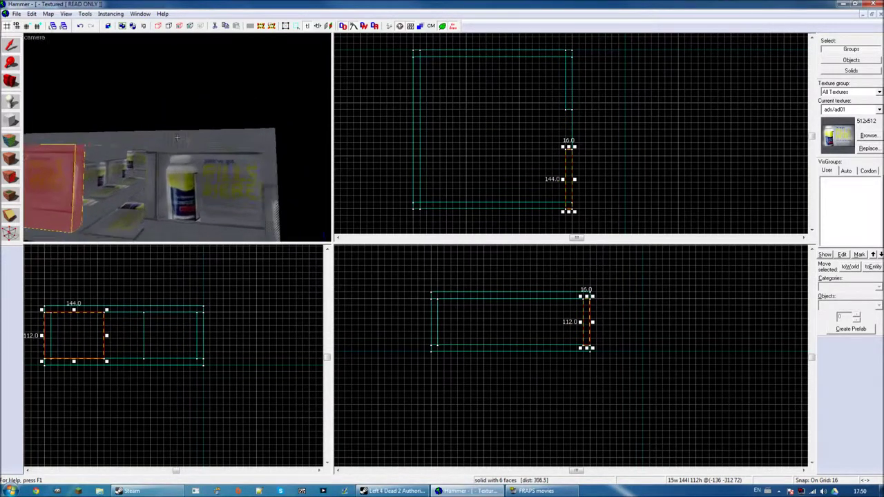
click(177, 138)
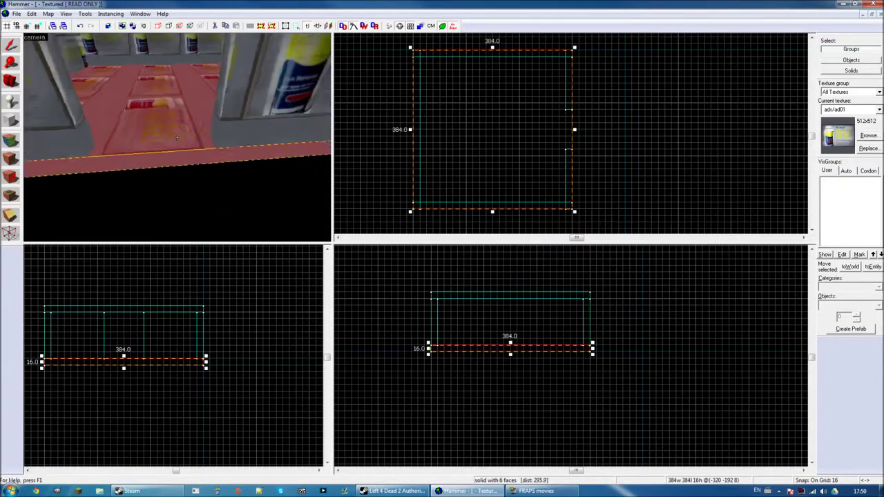
key(w)
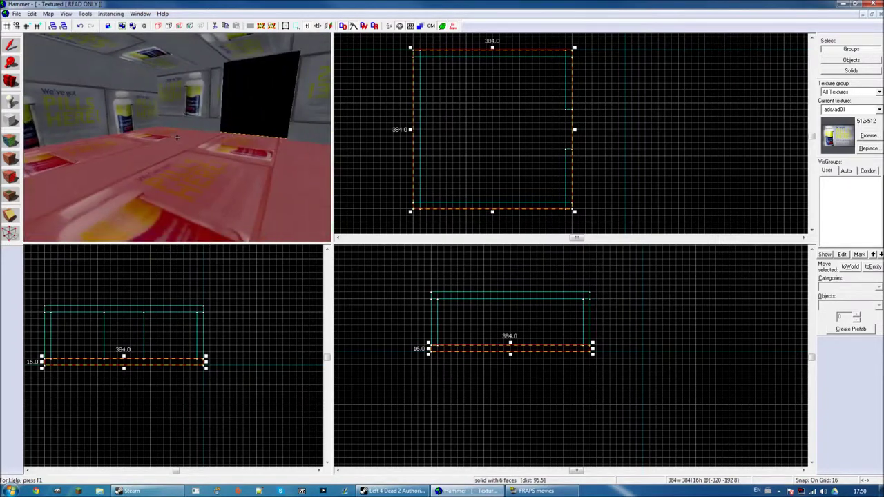
Search the Entity tool for prop_door_rotating and place it in the doorway gap.
key(z)
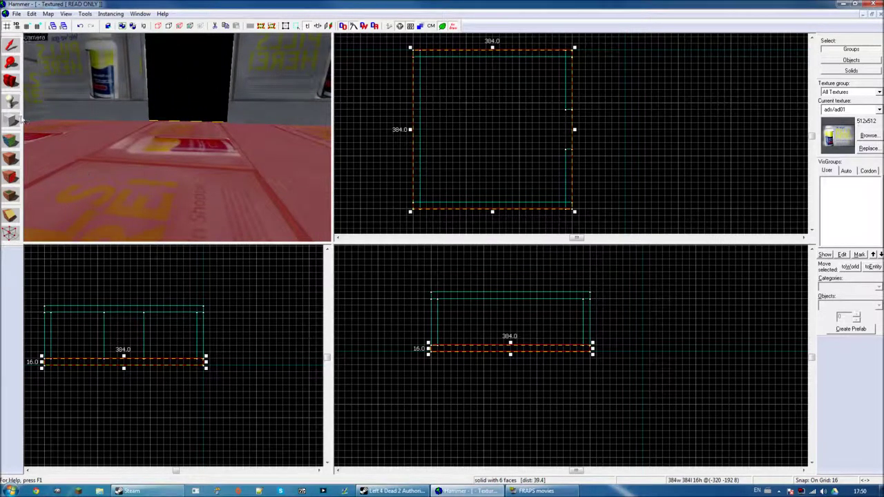
click(12, 102)
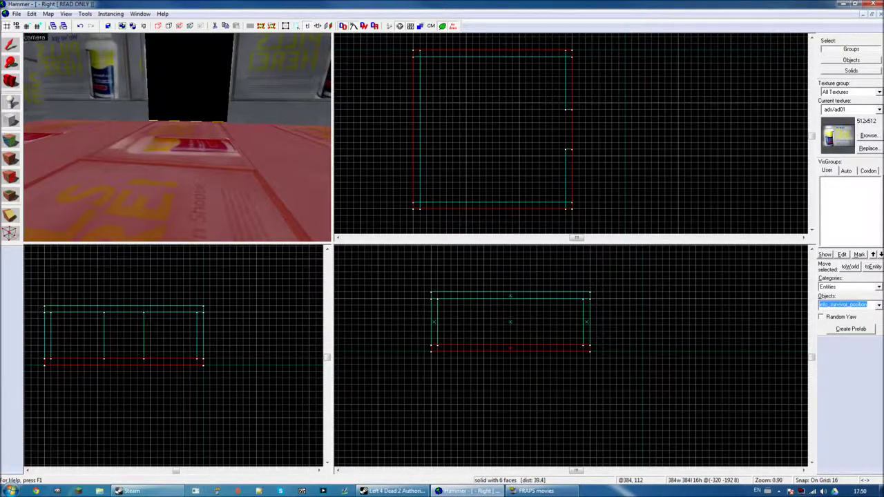
text(pt)
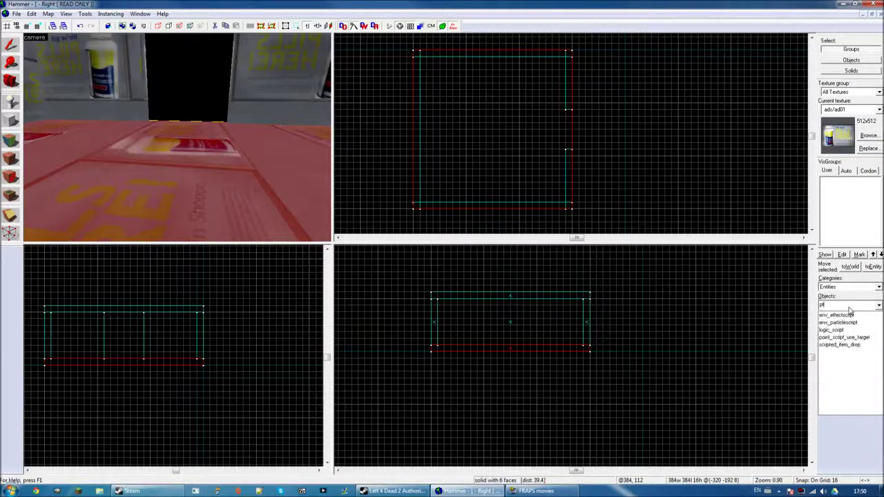
key(BackSpace)
text(rop_s)
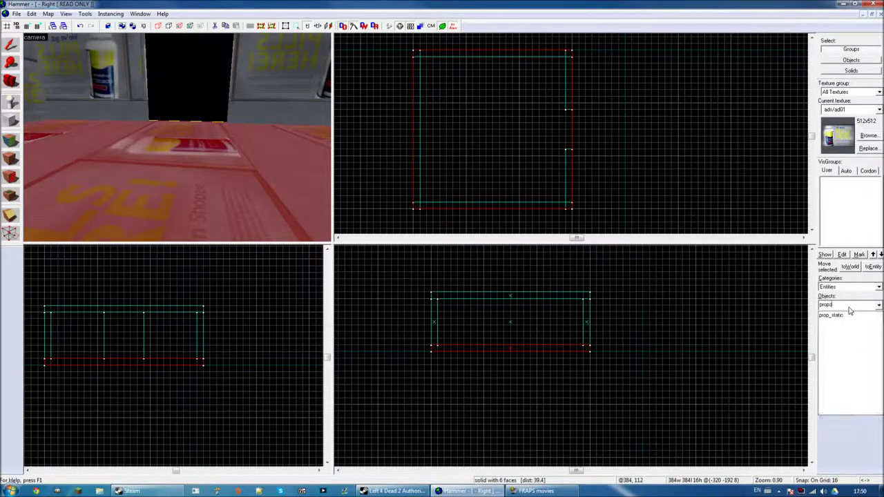
key(BackSpace)
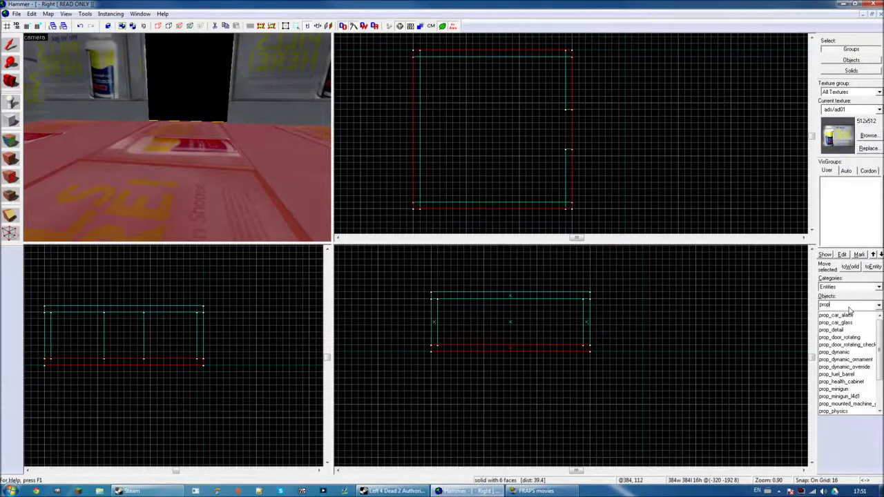
text(_)
text(door)
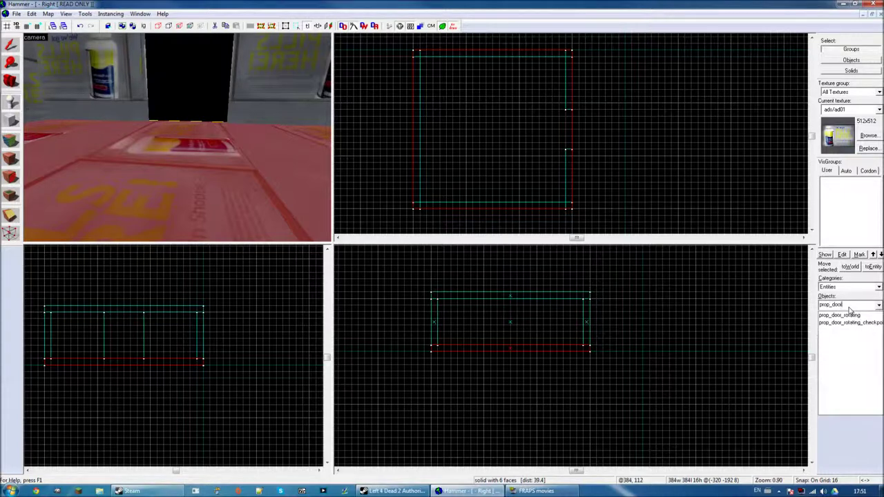
click(846, 315)
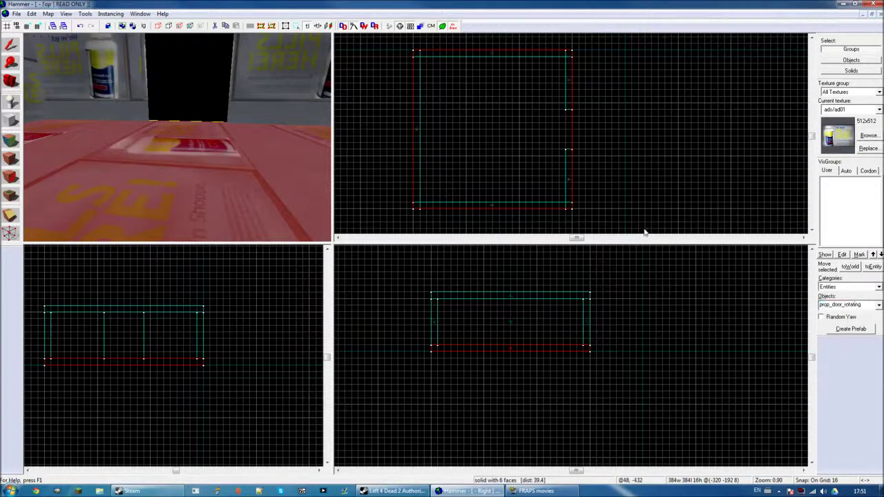
click(184, 131)
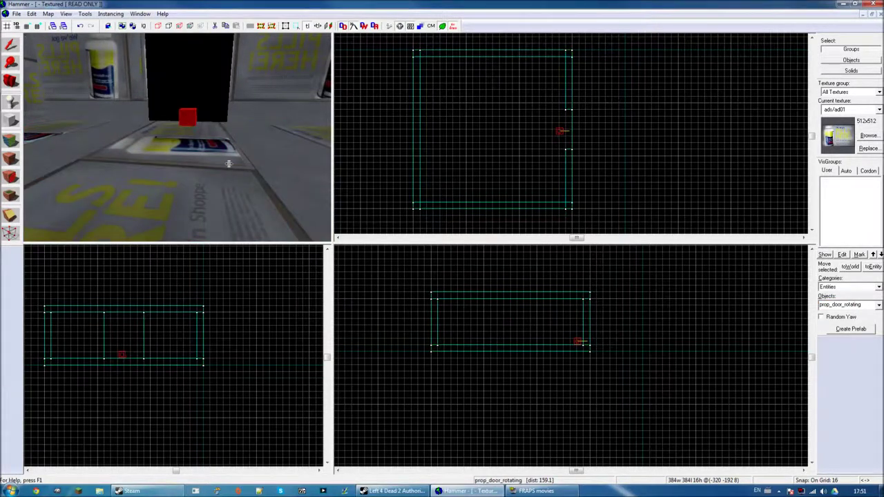
click(11, 47)
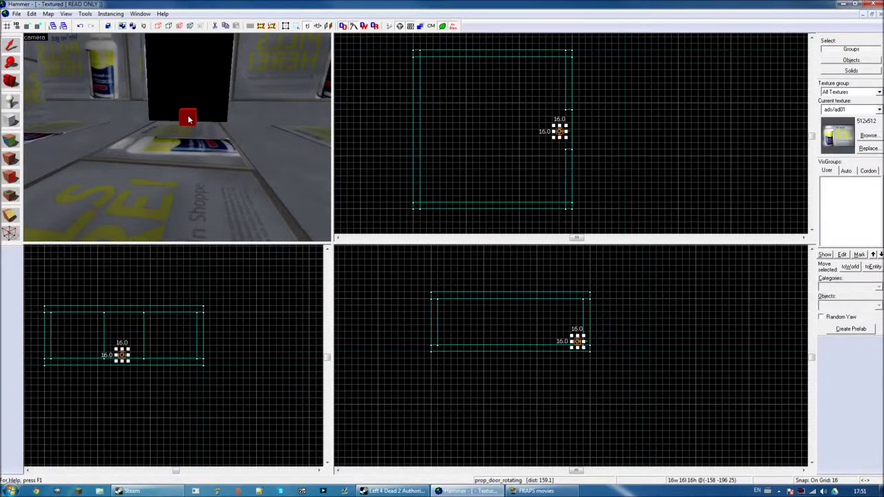
In the door's Object Properties, enter exit_door as Name and 1 as Body.
double_click(188, 119)
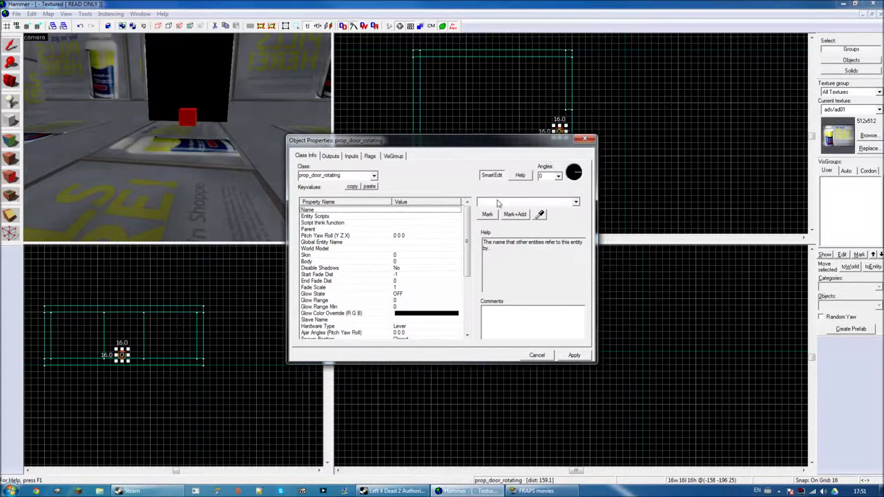
text(e)
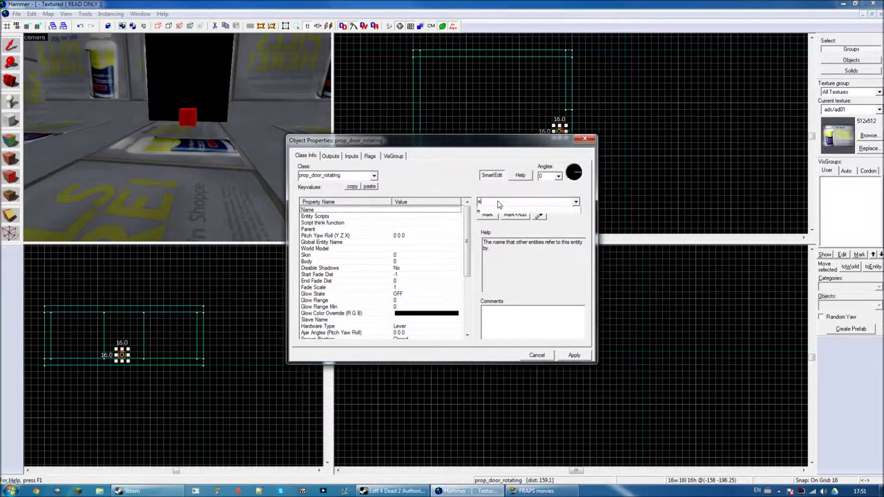
text(xt)
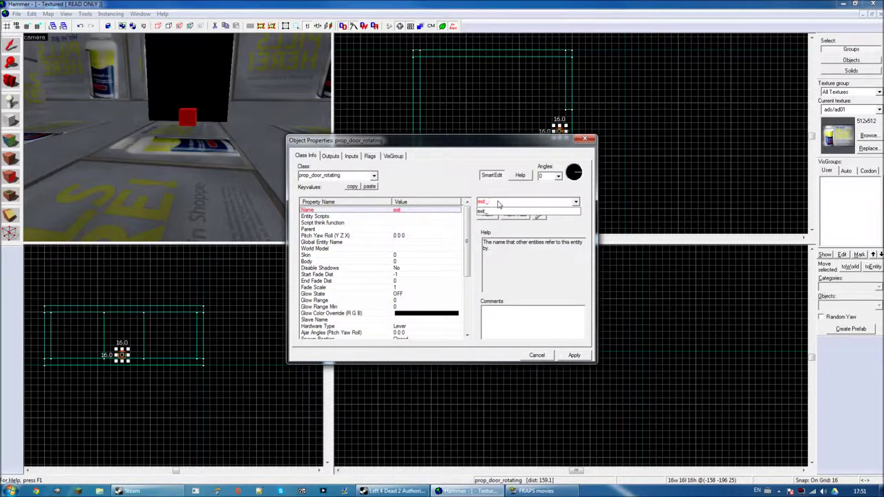
text(r)
click(493, 211)
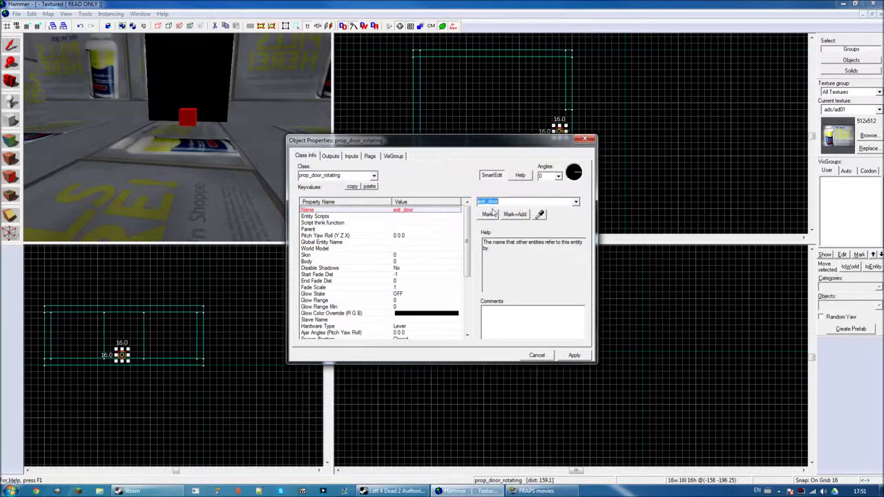
click(391, 228)
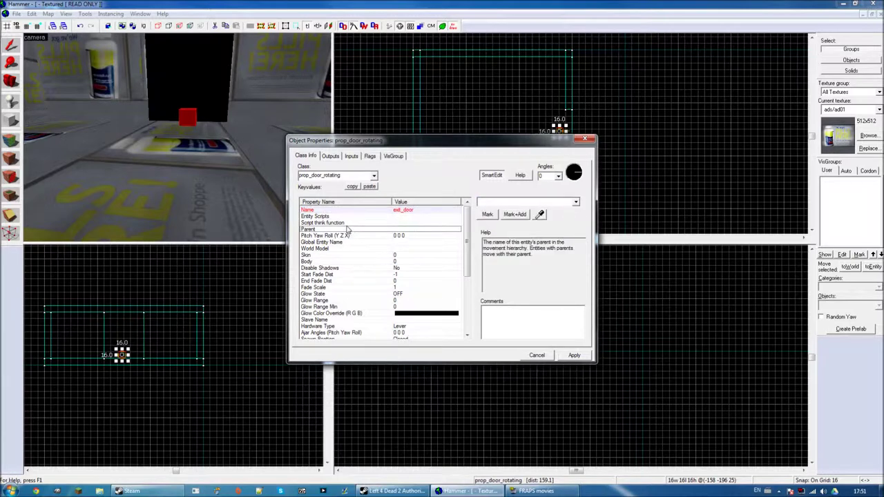
click(336, 262)
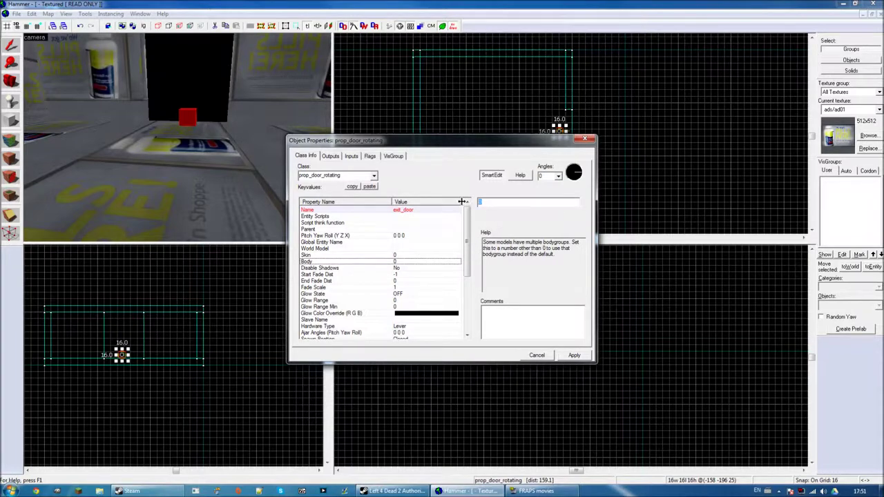
text(1)
click(351, 248)
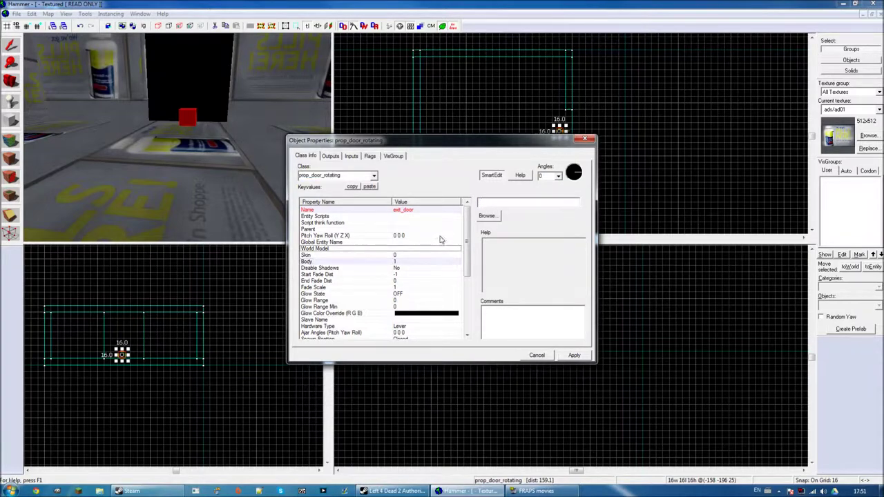
click(490, 216)
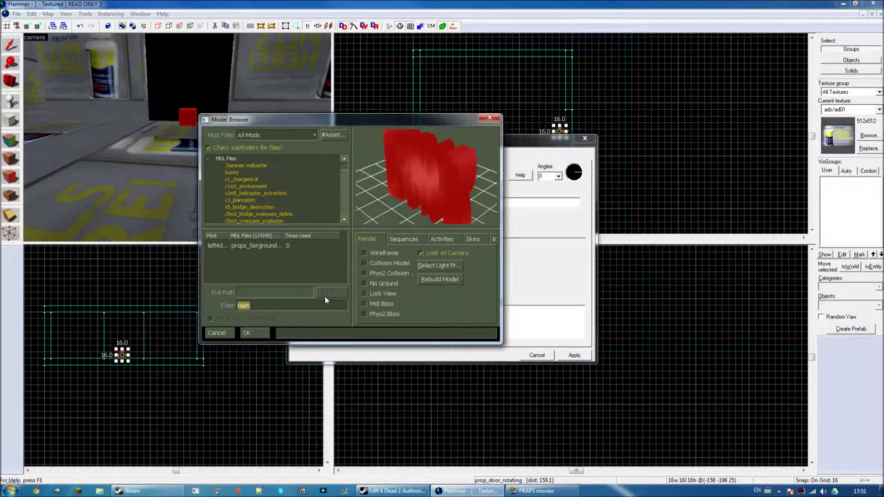
Filter models for checkpoint, choose checkpoint_door_-01.mdl, then apply and close the properties.
text(c)
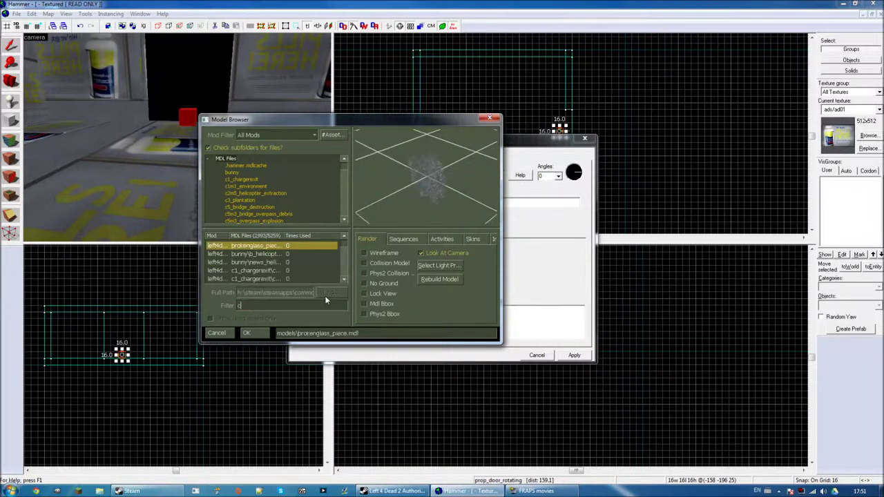
text(H)
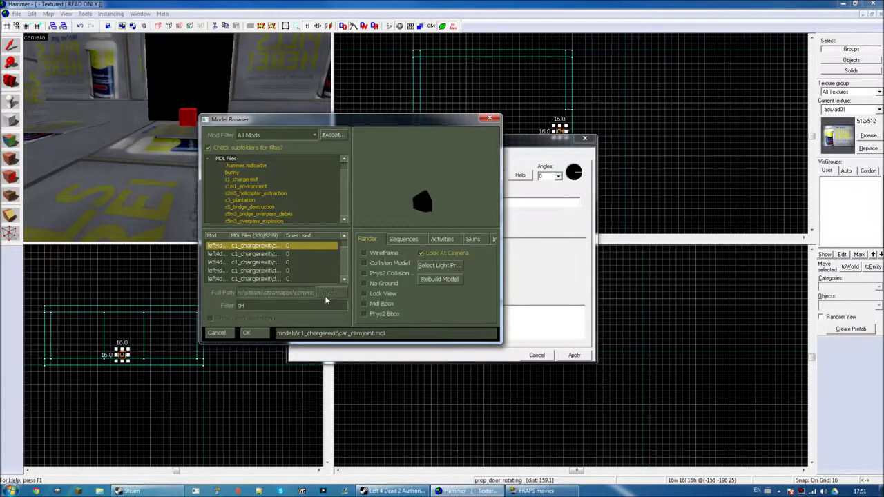
text(eckpoin)
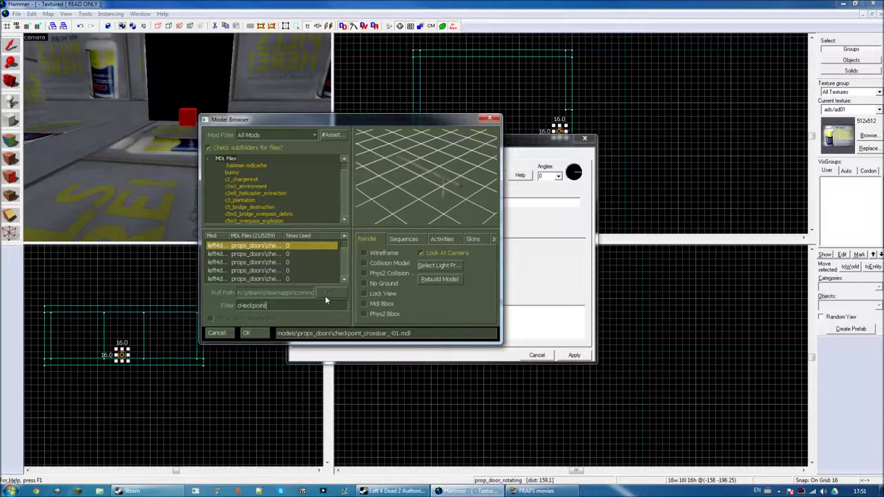
text(t)
key(Down)
key(Down)
key(Down)
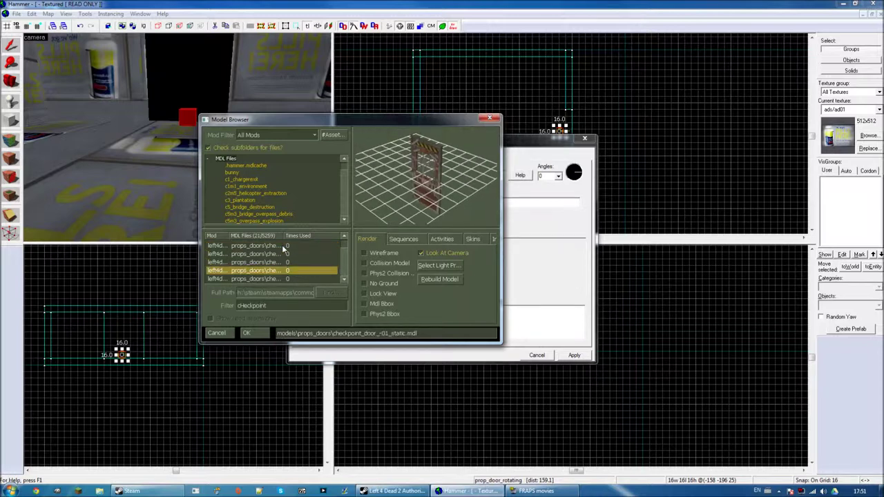
key(Down)
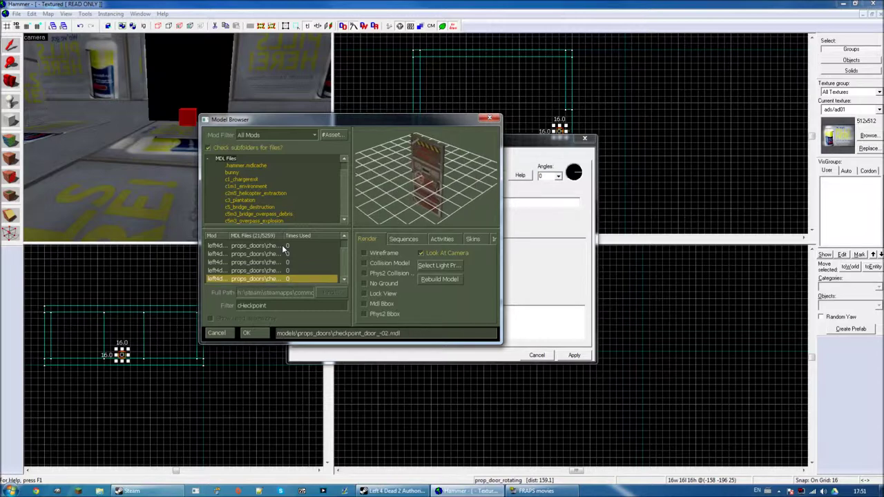
key(Up)
key(Up)
key(Return)
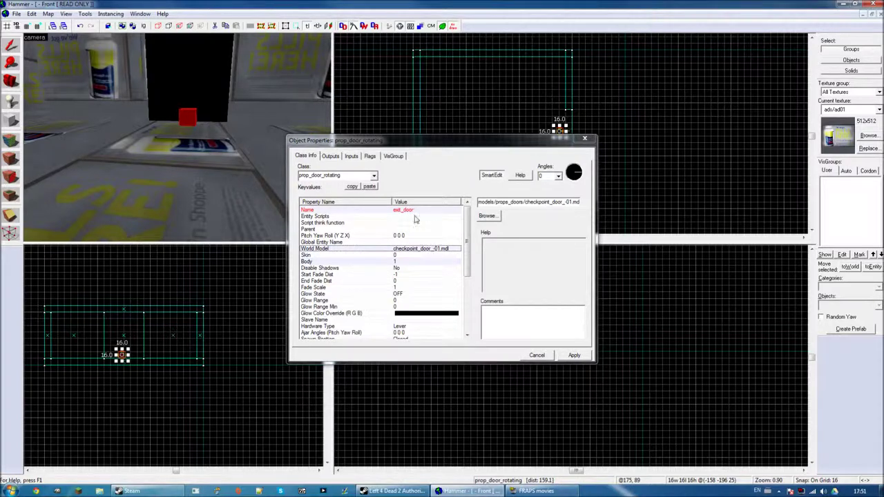
click(575, 355)
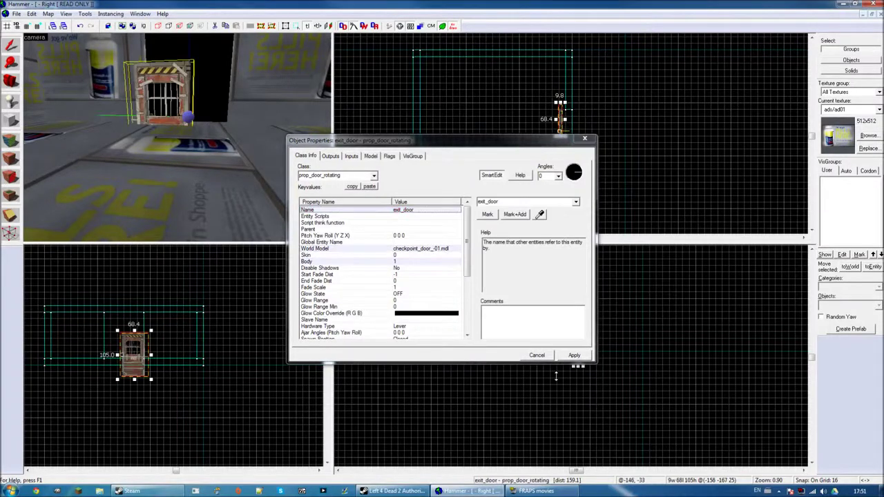
click(583, 138)
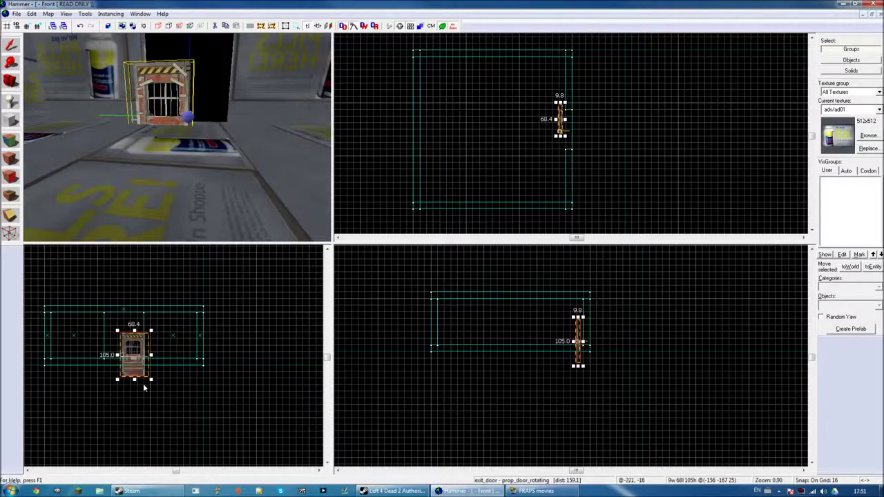
Rotate the exit door around its pivot in the Top view.
scroll(560, 119, up, 2)
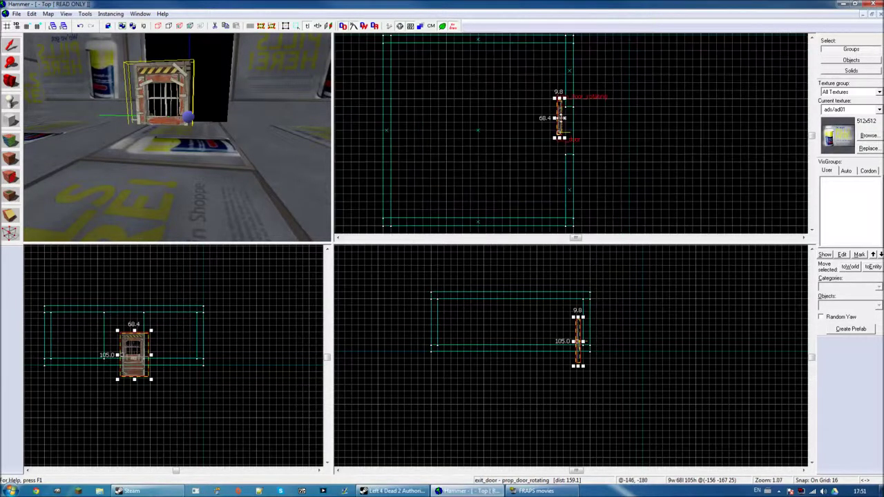
scroll(560, 118, up, 4)
scroll(559, 115, up, 3)
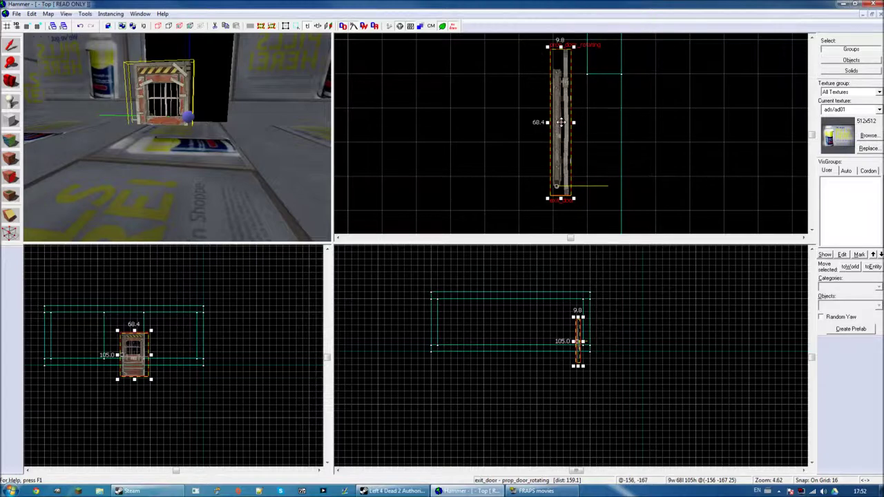
click(561, 122)
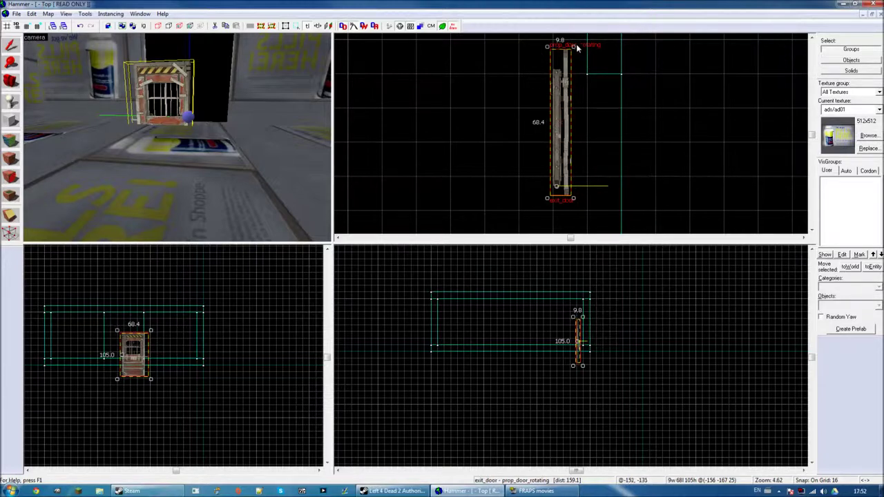
mouse_move(573, 45)
mouse_down()
mouse_move(564, 227)
mouse_move(546, 226)
mouse_up()
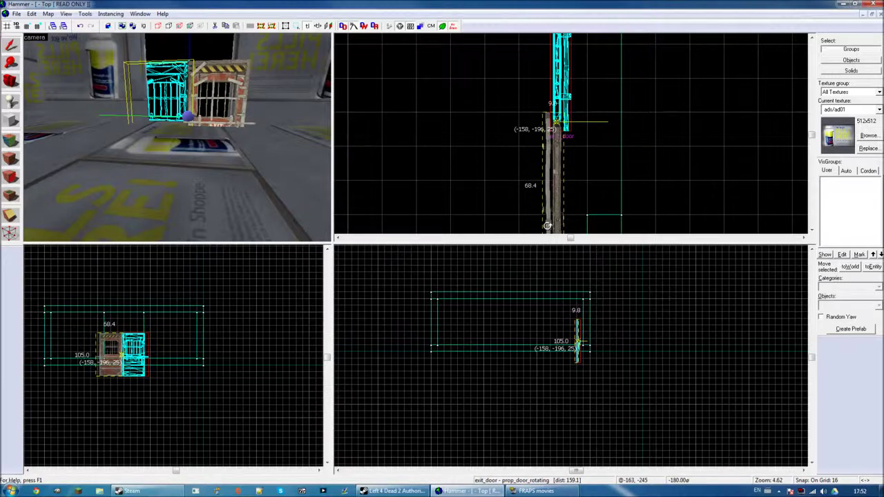
drag(547, 226, 550, 224)
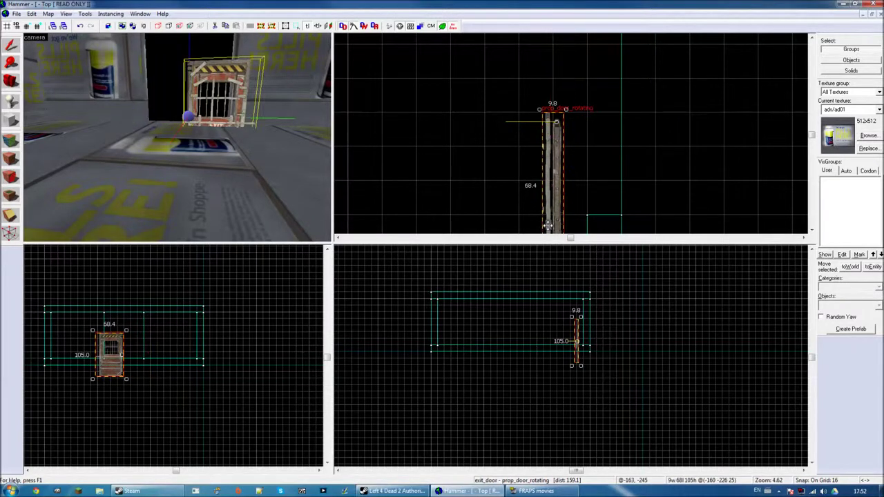
Slide the exit door against the end wall using a finer snapping grid.
scroll(550, 224, up, 1)
scroll(549, 221, up, 1)
scroll(552, 208, up, 1)
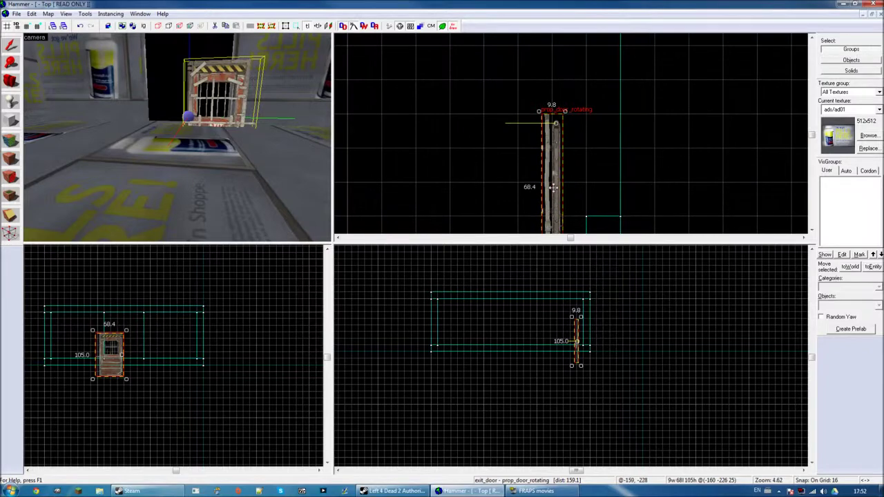
drag(558, 183, 601, 125)
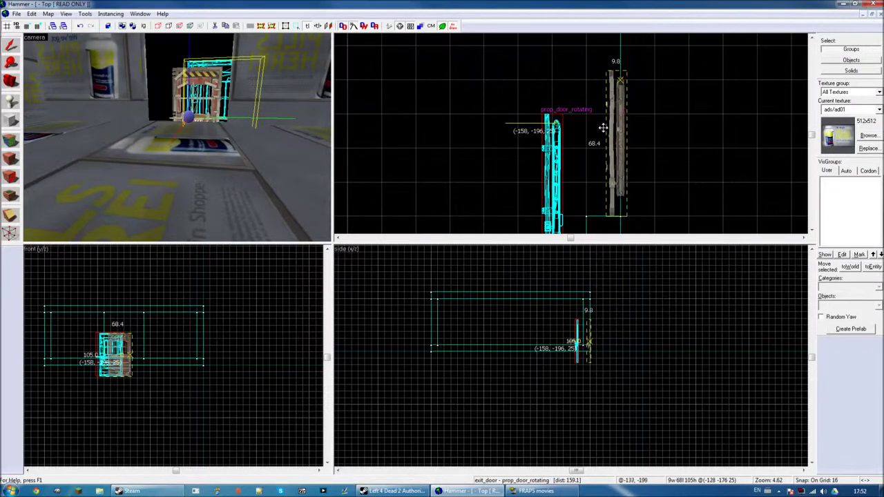
drag(602, 125, 596, 126)
key(bracketleft)
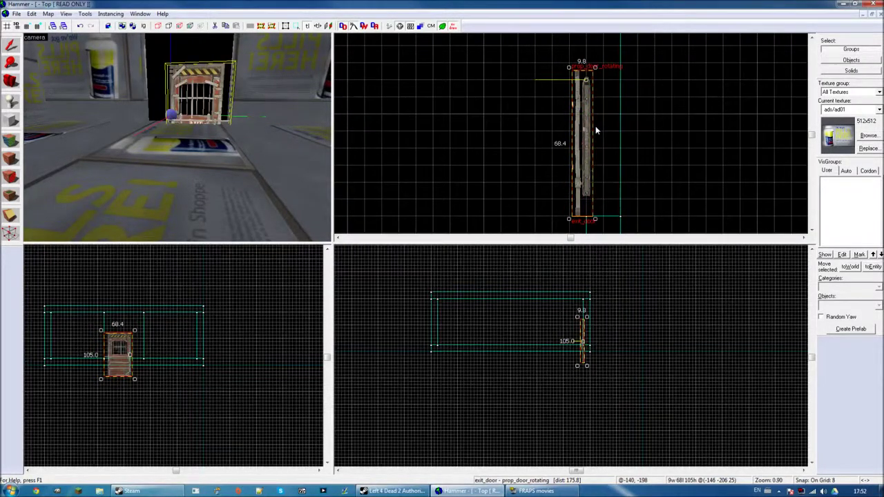
key(bracketleft)
key(bracketleft)
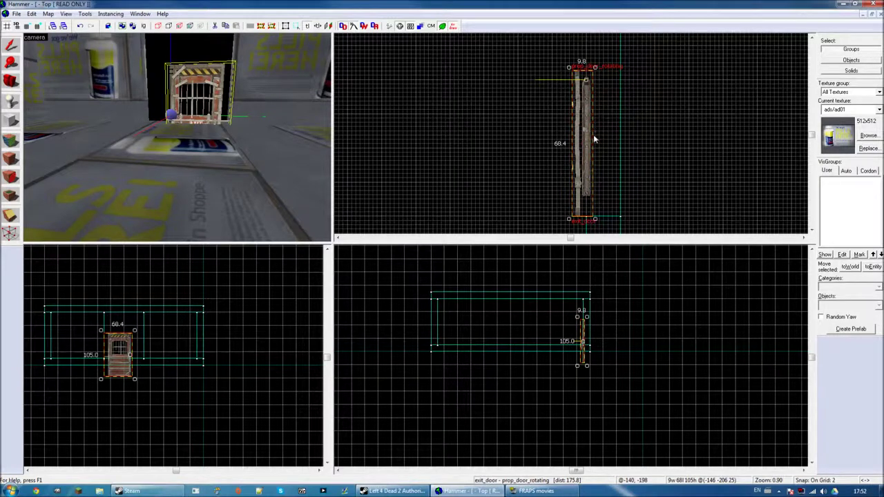
drag(593, 134, 605, 120)
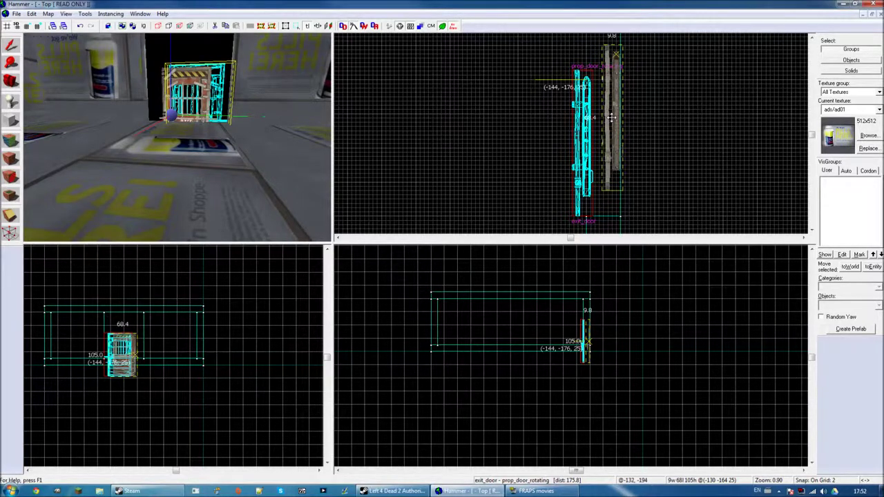
drag(605, 119, 609, 118)
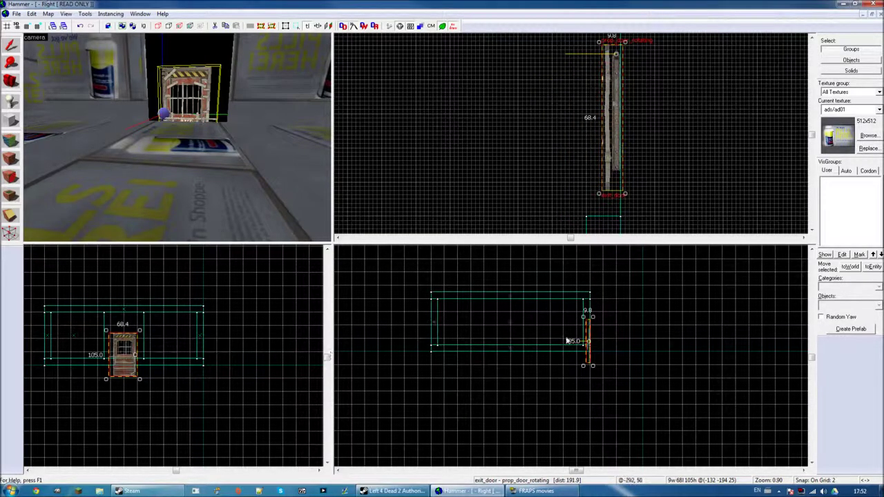
With the grid set to 4, lift the exit door until its base rests on the floor.
scroll(558, 346, up, 2)
scroll(629, 335, up, 2)
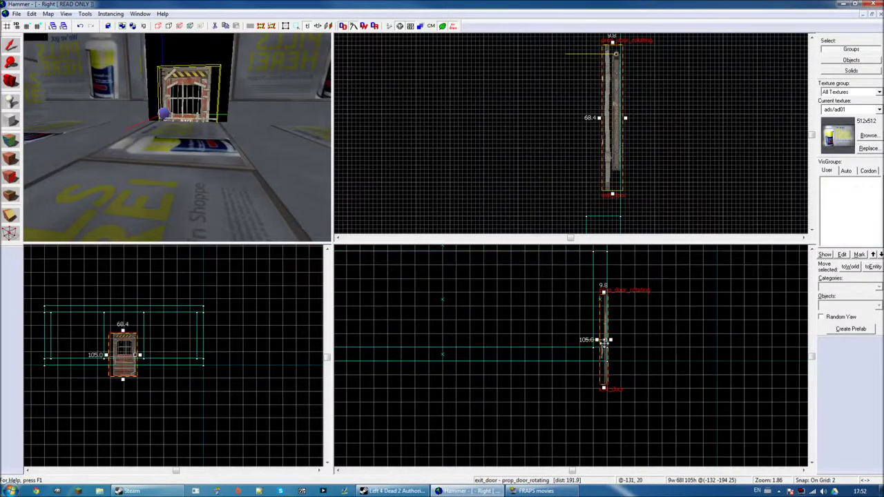
key(bracketright)
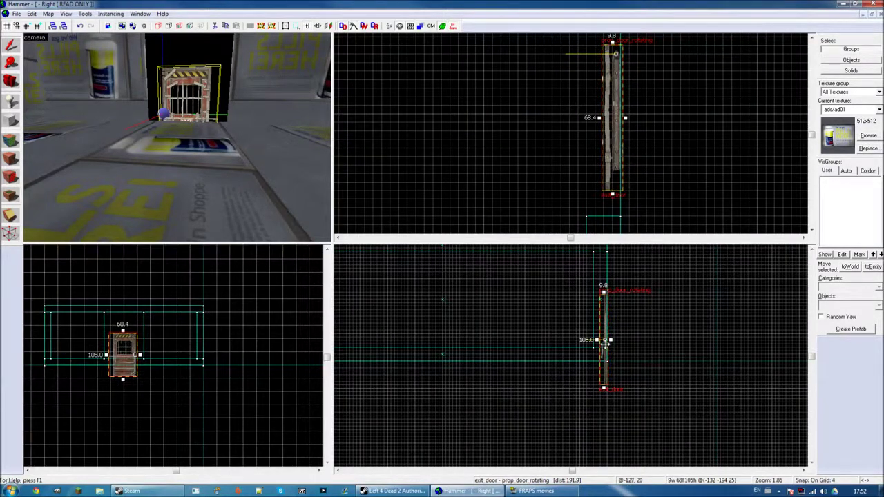
drag(605, 340, 603, 309)
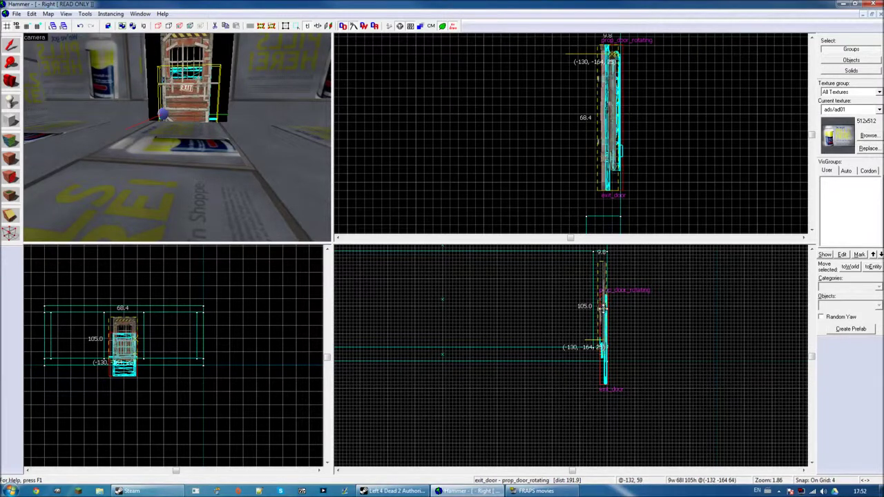
drag(603, 309, 604, 305)
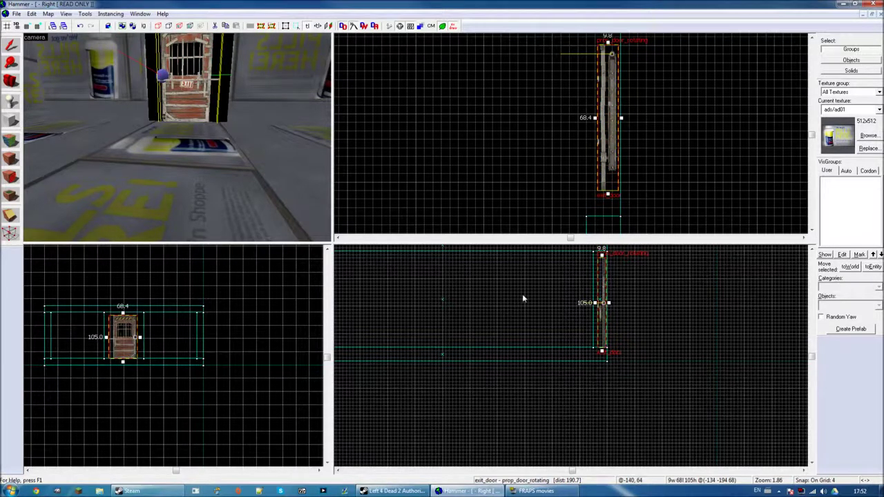
Fly the 3D camera up to the door to check it beside the adjoining wall.
key(z)
key(w)
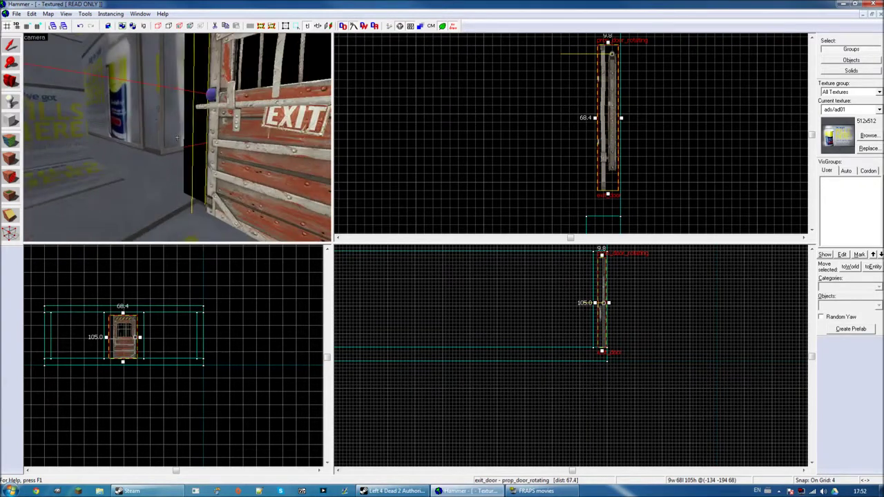
click(177, 138)
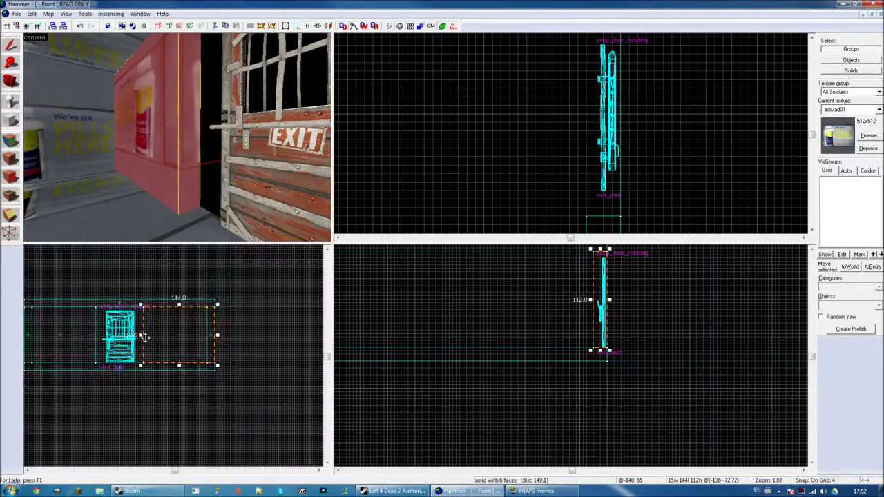
Select the wall section next to the exit door, undoing an accidental delete.
scroll(144, 335, up, 6)
scroll(146, 334, up, 3)
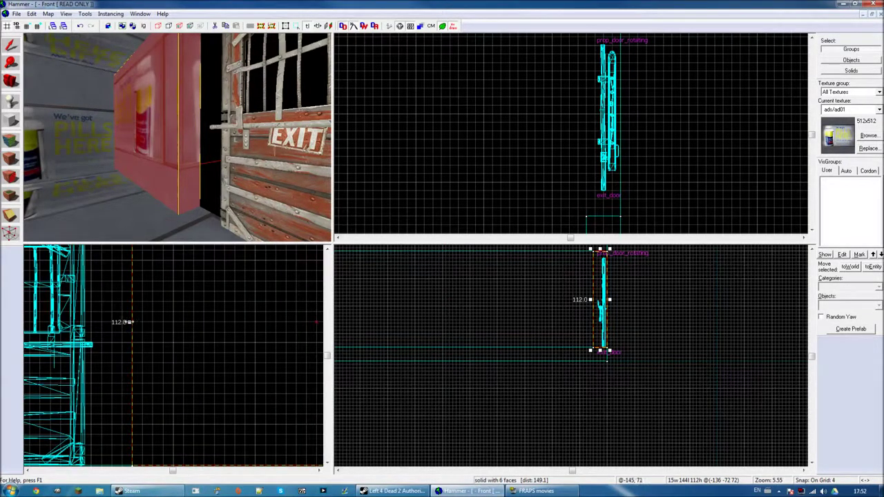
drag(127, 322, 83, 322)
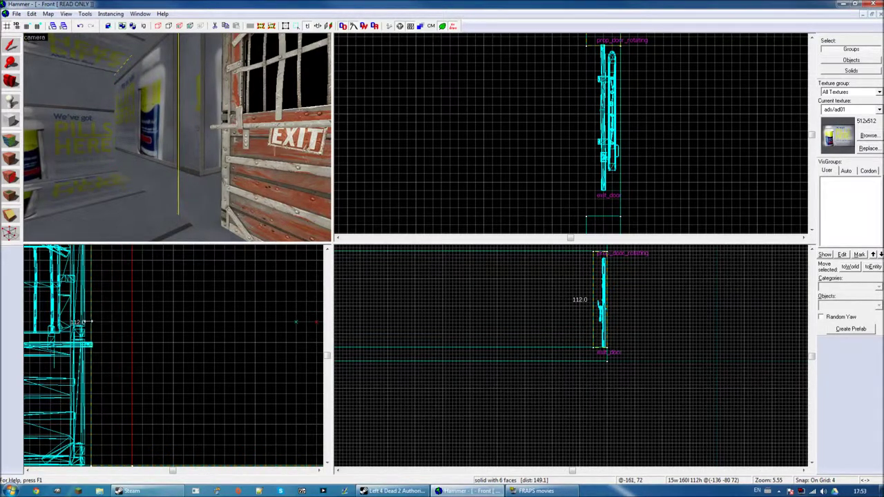
click(88, 322)
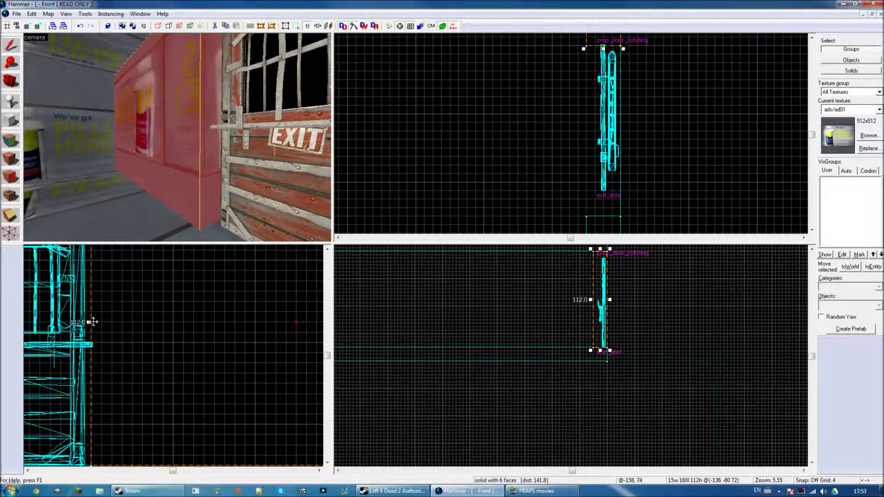
key(Delete)
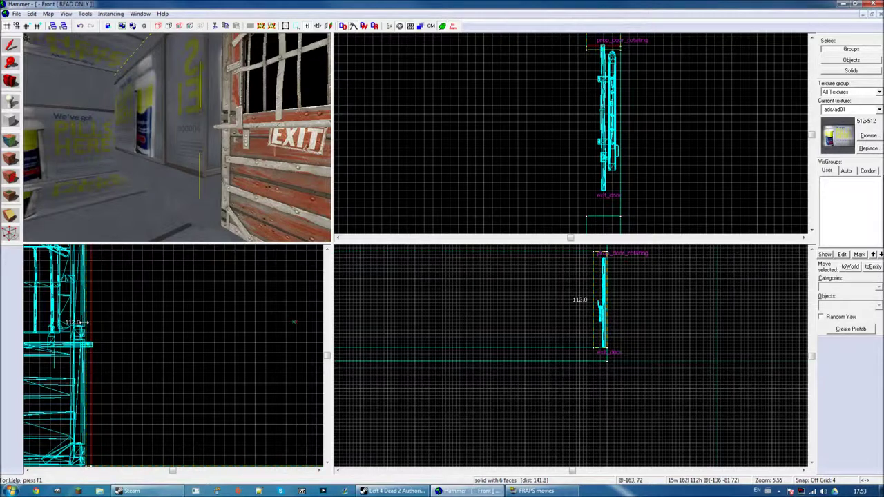
key(ctrl+z)
Stretch the short wall piece from 144 to 163 units to reach the door frame.
scroll(103, 328, down, 3)
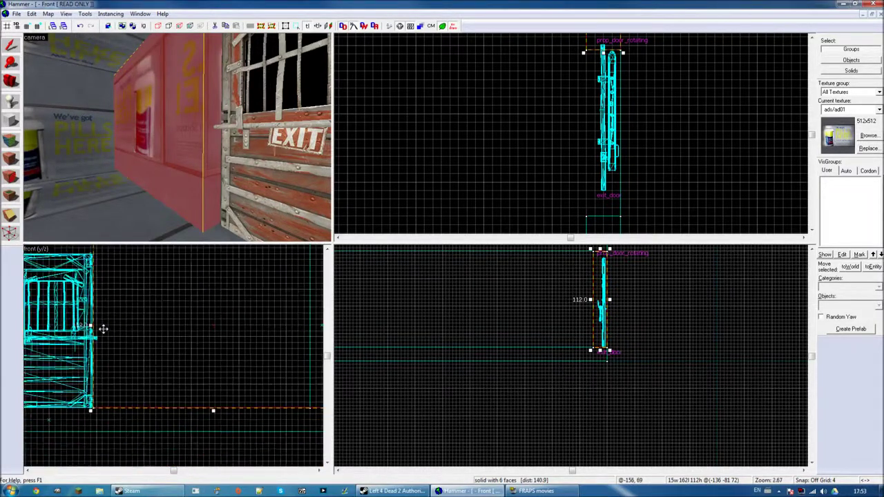
scroll(103, 328, down, 6)
key(Delete)
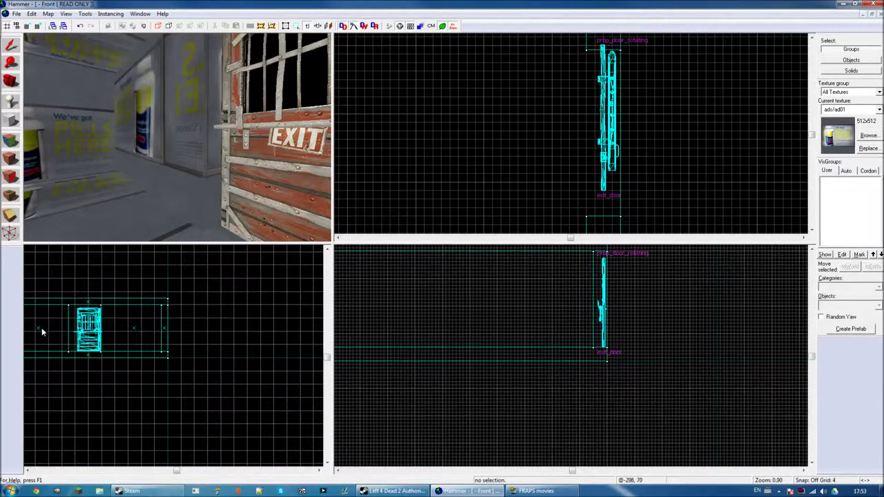
click(38, 330)
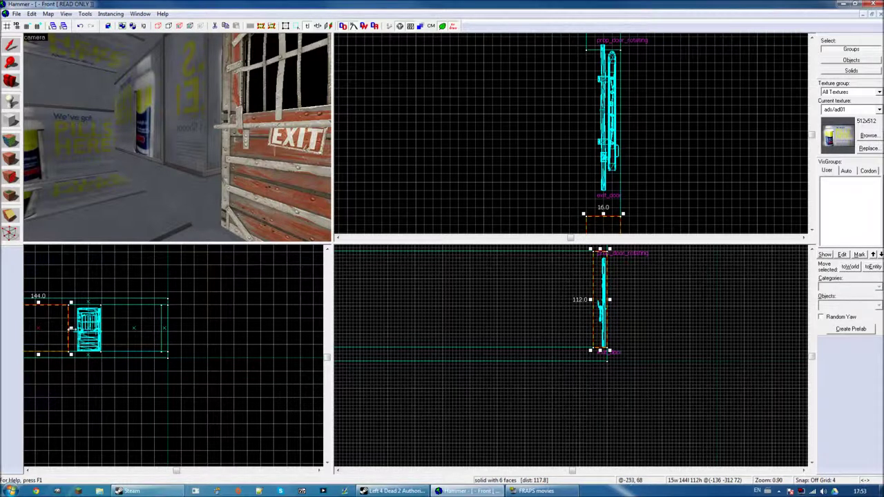
drag(71, 329, 76, 331)
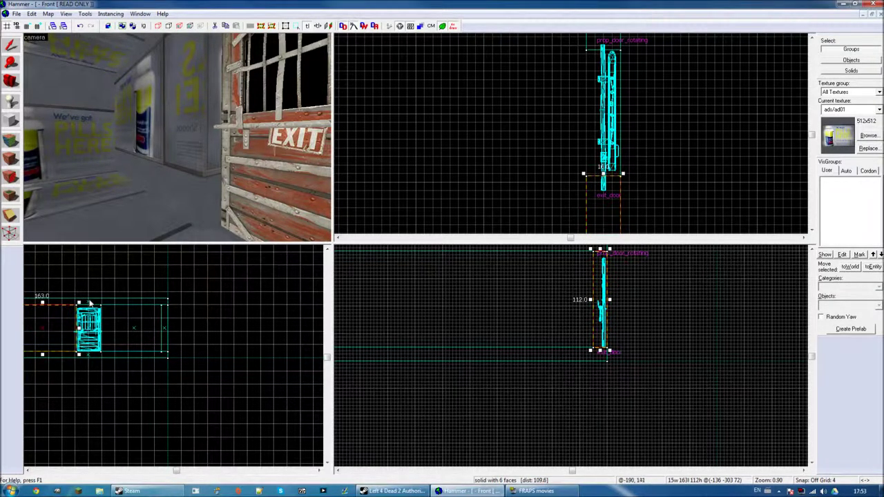
drag(89, 305, 89, 305)
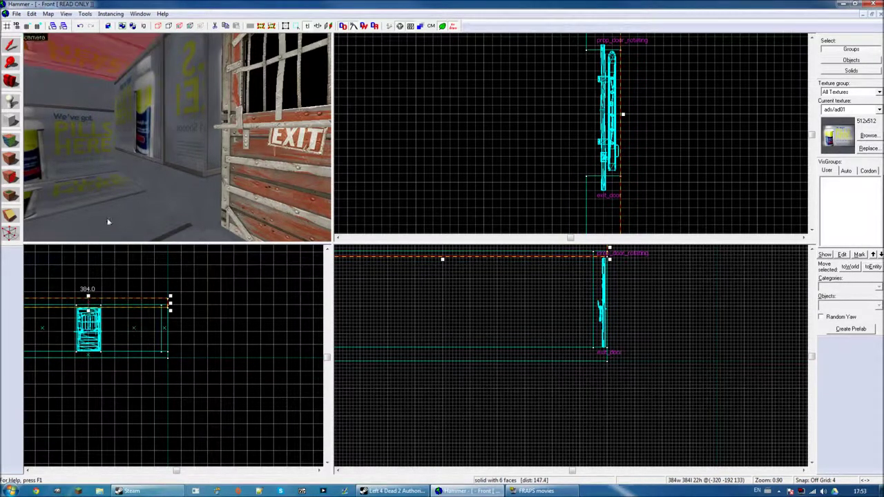
key(z)
key(w)
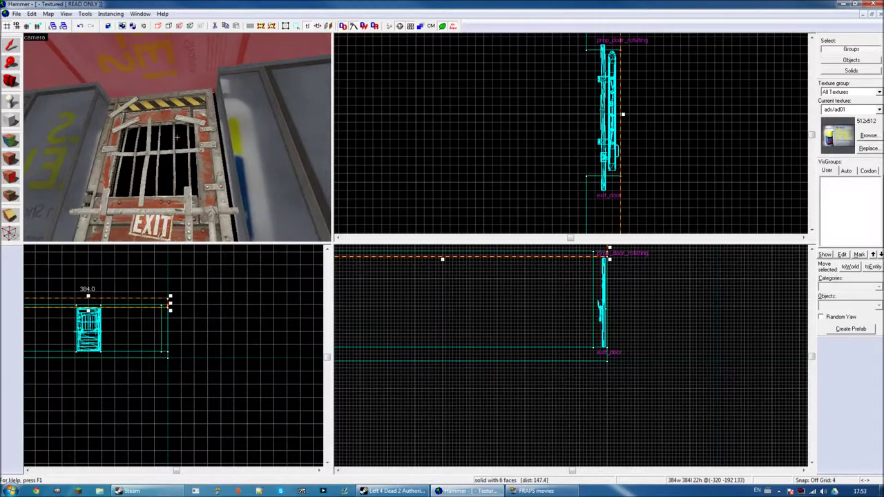
key(w)
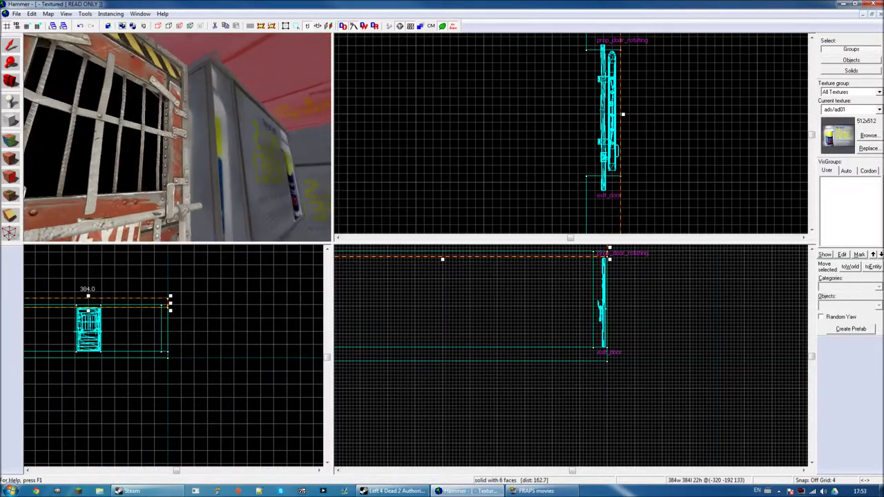
key(w)
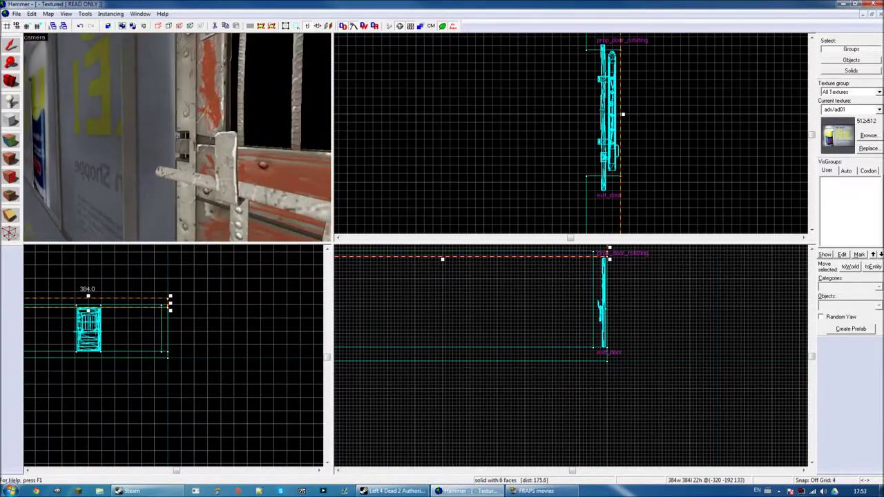
key(s)
click(177, 137)
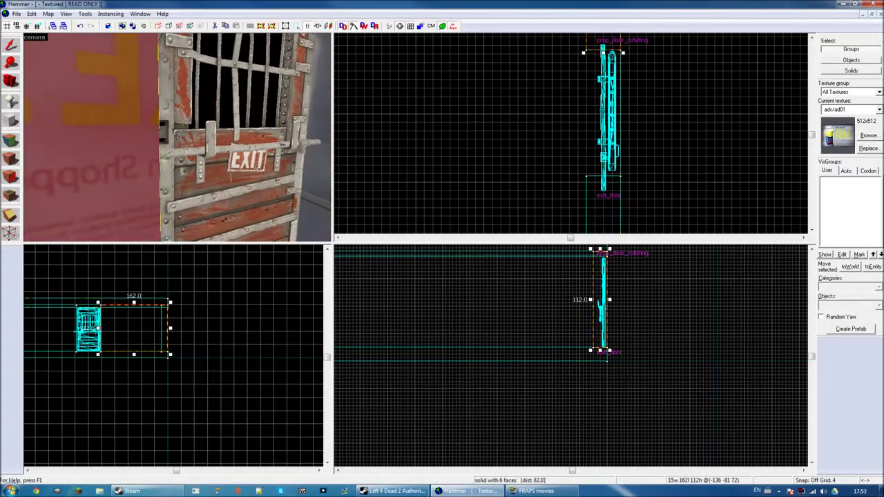
key(w)
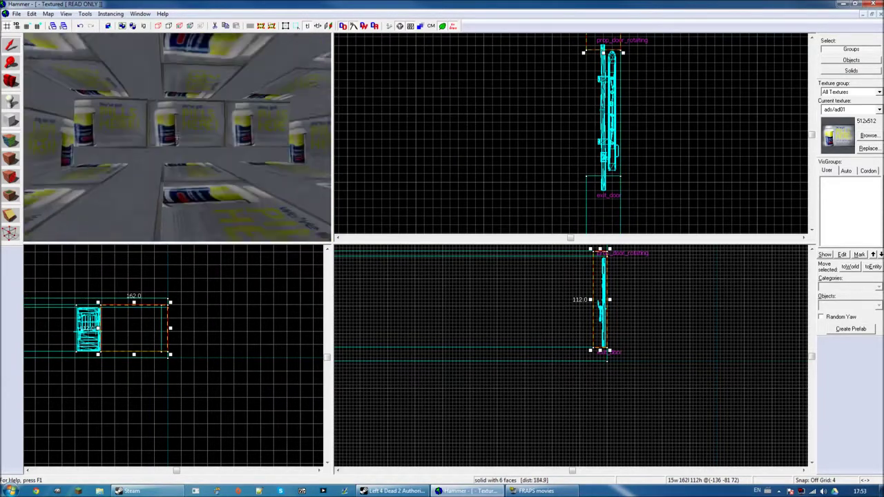
key(s)
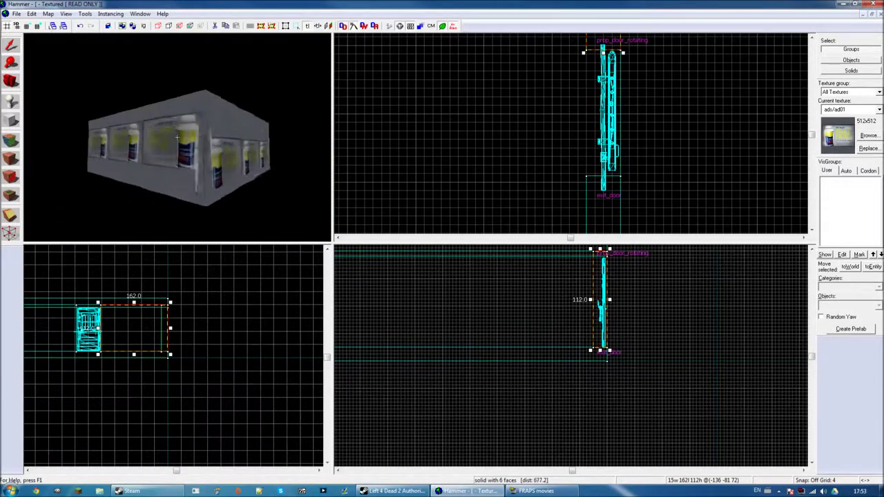
key(w)
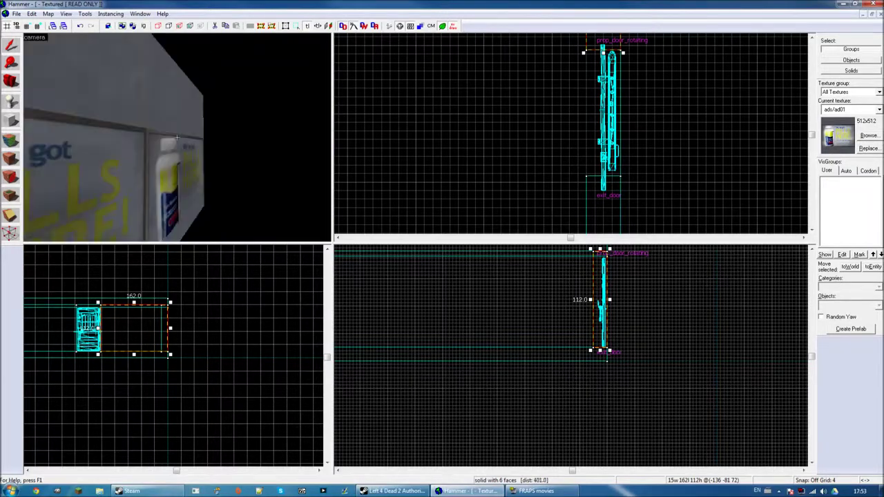
key(s)
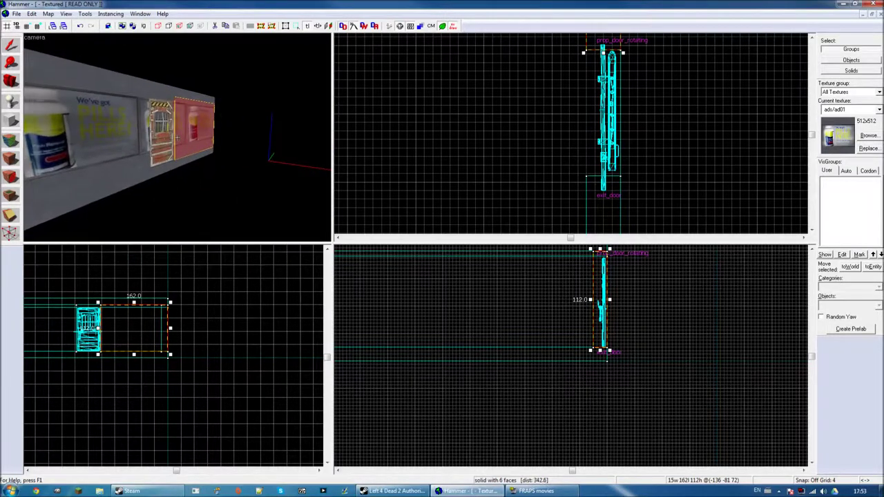
click(16, 14)
Save the map as tutorial1 on the Desktop.
click(16, 14)
click(36, 65)
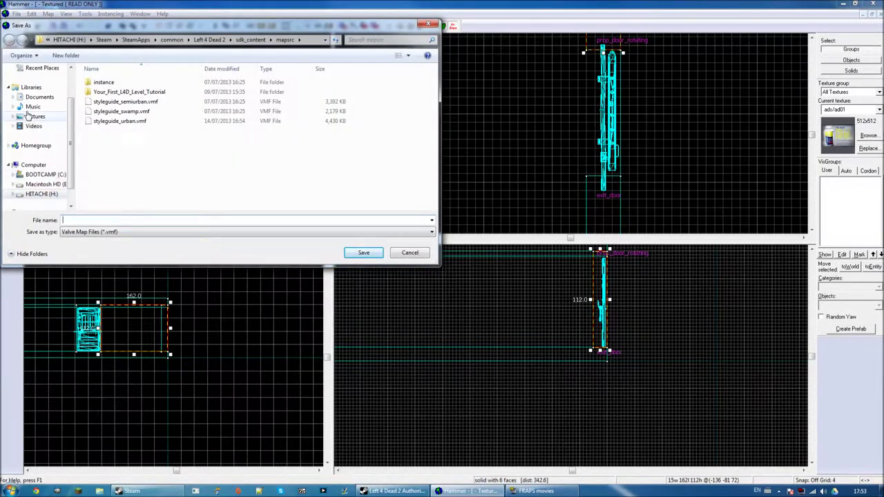
mouse_move(38, 139)
scroll(71, 103, up, 1)
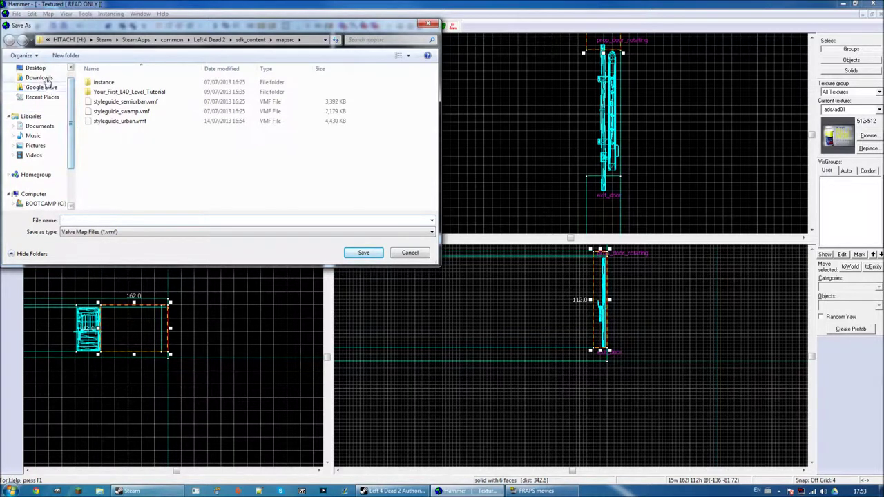
click(38, 68)
text(tutorial1)
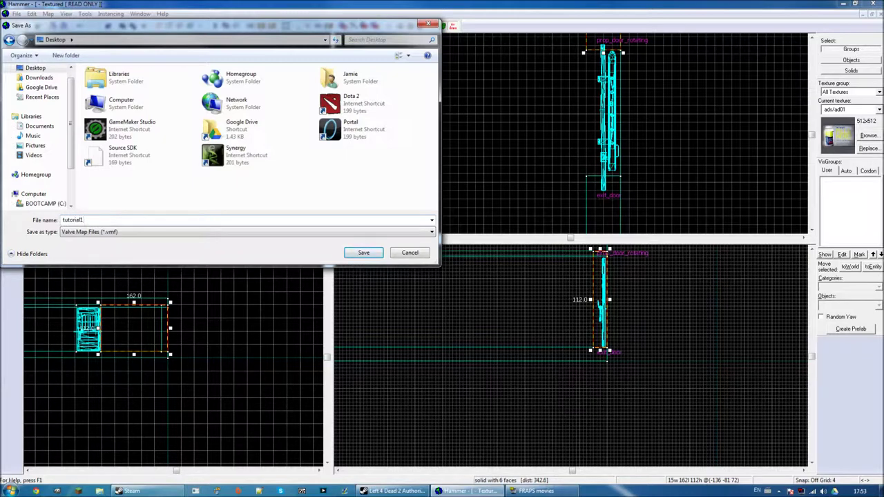
key(Return)
Compile the map with F9 and Go!, reading the door leak in the log.
key(F9)
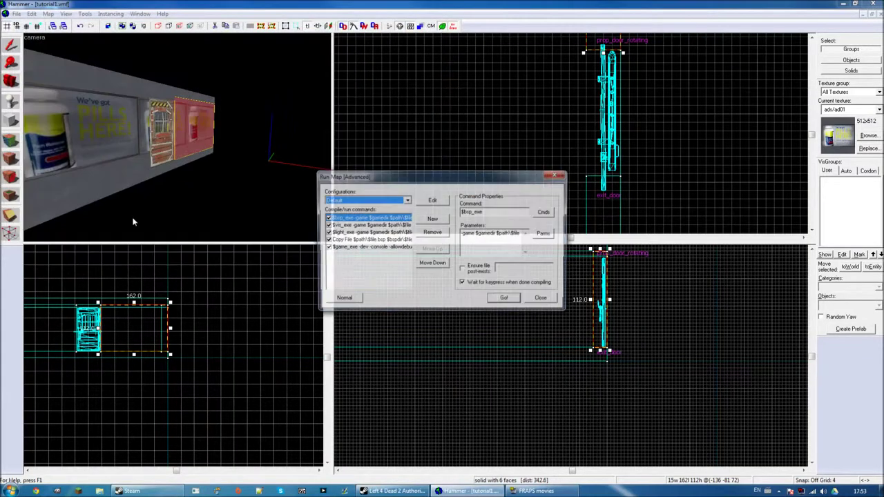
click(502, 300)
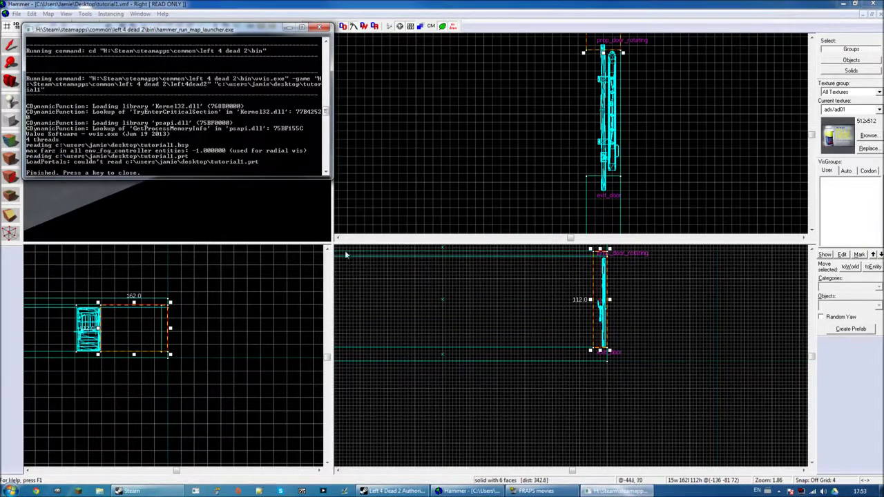
drag(326, 112, 329, 55)
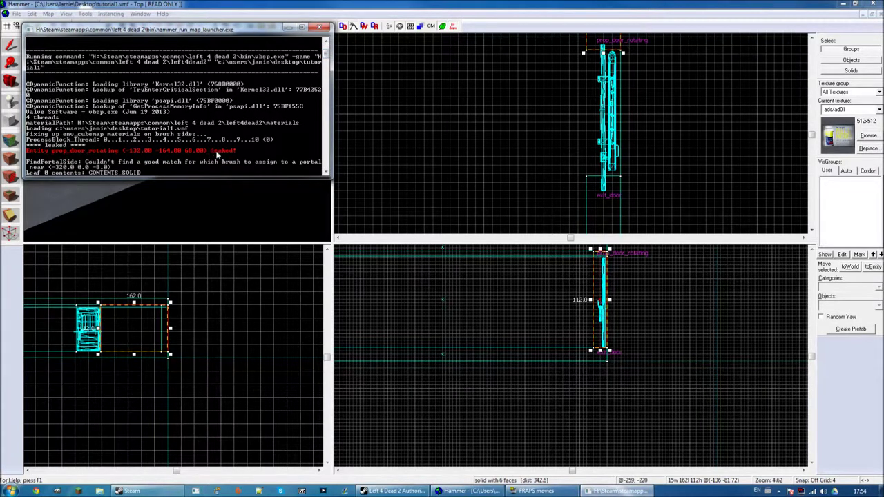
click(319, 27)
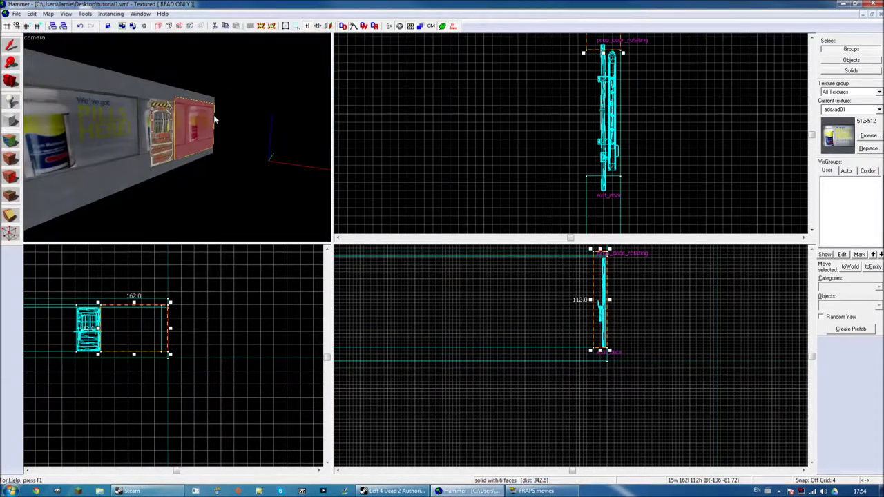
Draw a large block brush in the side view, extending well past the room.
scroll(177, 137, up, 10)
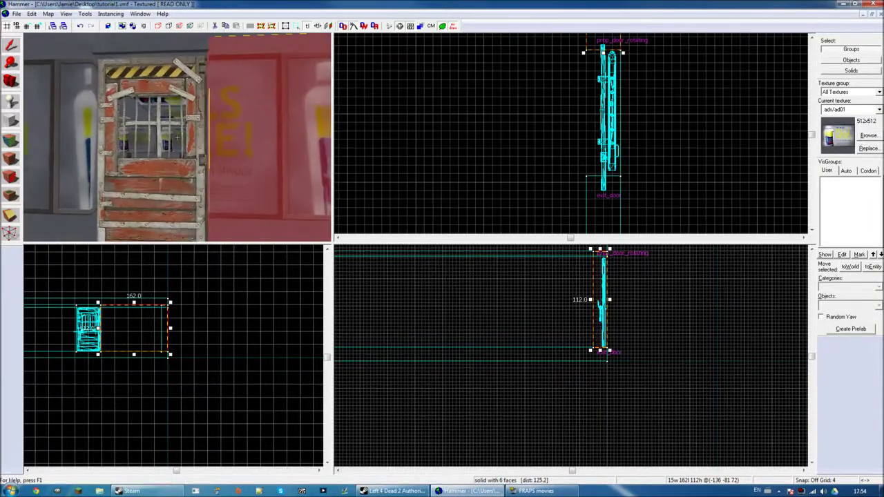
scroll(177, 137, up, 3)
scroll(177, 137, up, 3)
scroll(177, 136, up, 3)
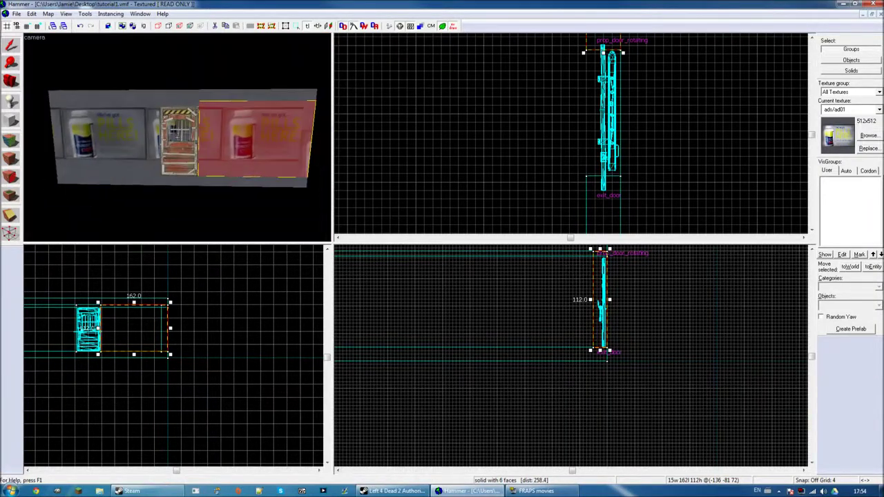
scroll(177, 137, up, 2)
scroll(177, 137, down, 3)
scroll(177, 137, up, 5)
scroll(176, 137, down, 6)
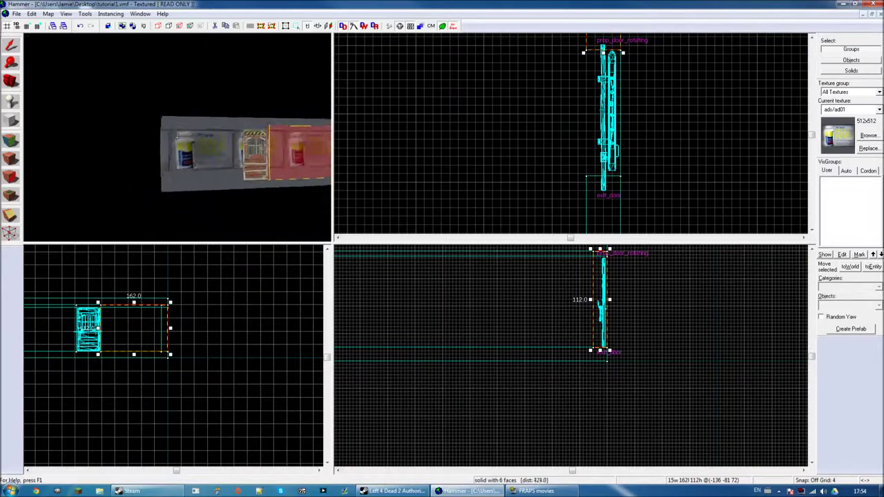
scroll(176, 137, down, 1)
scroll(177, 137, up, 1)
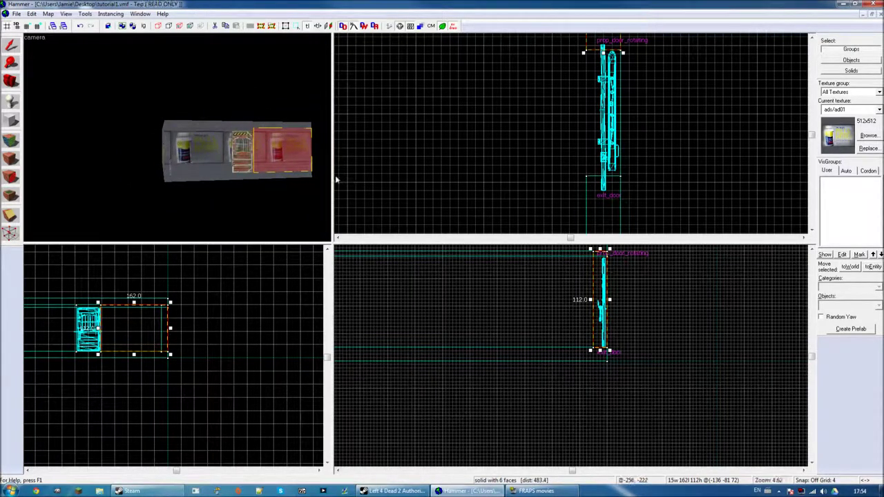
scroll(474, 286, down, 6)
scroll(476, 286, down, 3)
scroll(474, 286, down, 2)
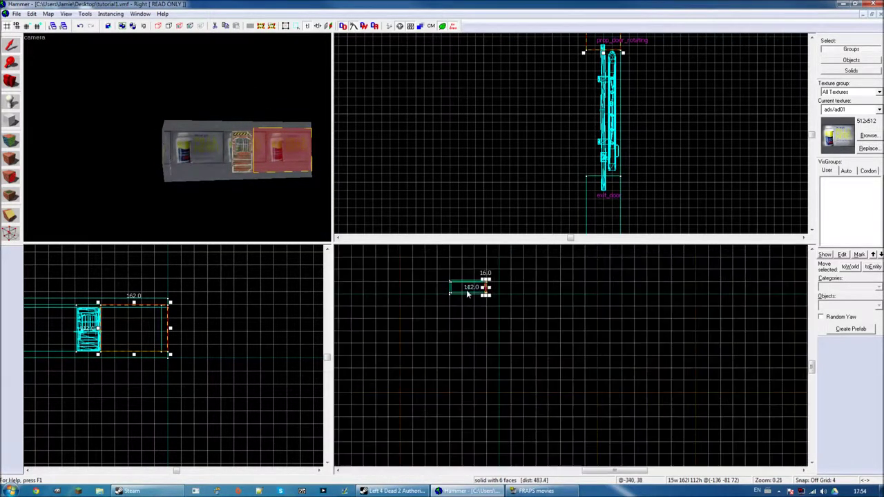
scroll(470, 284, down, 2)
scroll(464, 284, down, 3)
scroll(459, 282, down, 2)
scroll(460, 281, up, 1)
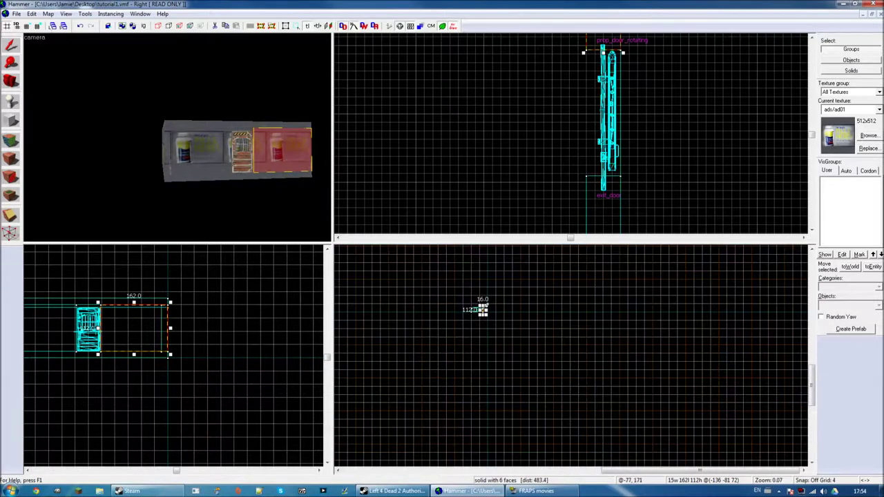
scroll(457, 281, up, 2)
scroll(454, 280, up, 1)
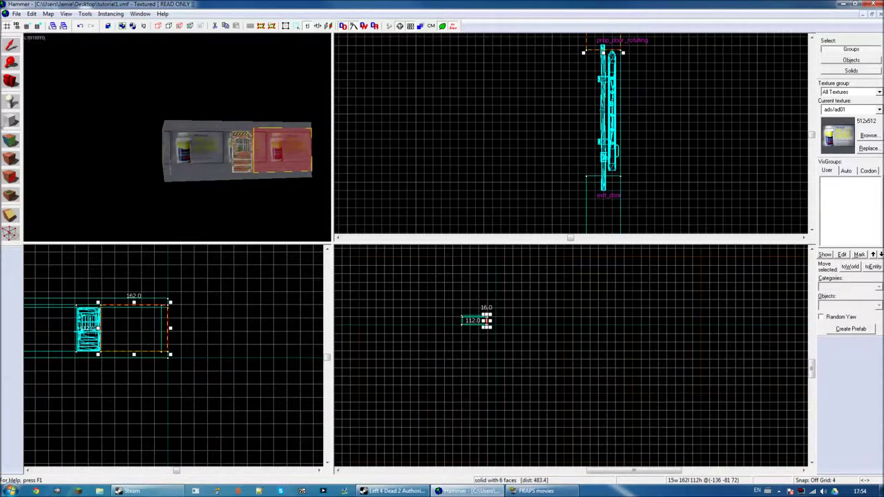
click(13, 119)
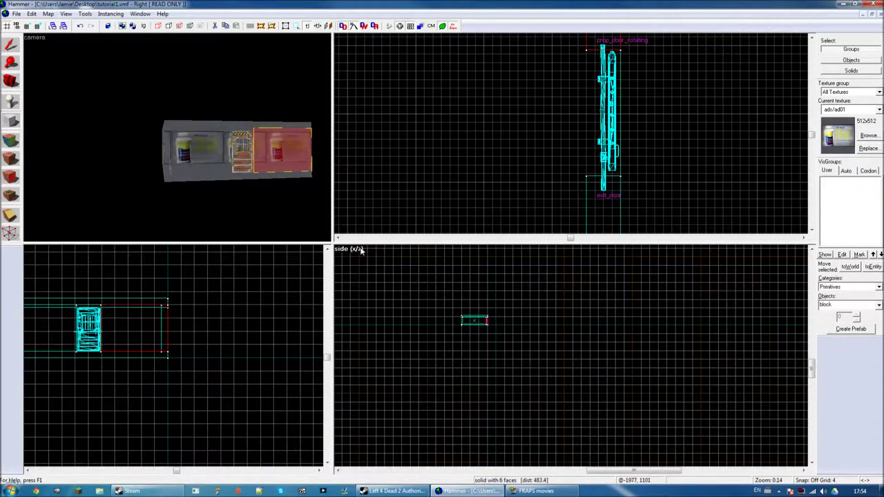
click(360, 251)
click(450, 266)
drag(360, 253, 673, 437)
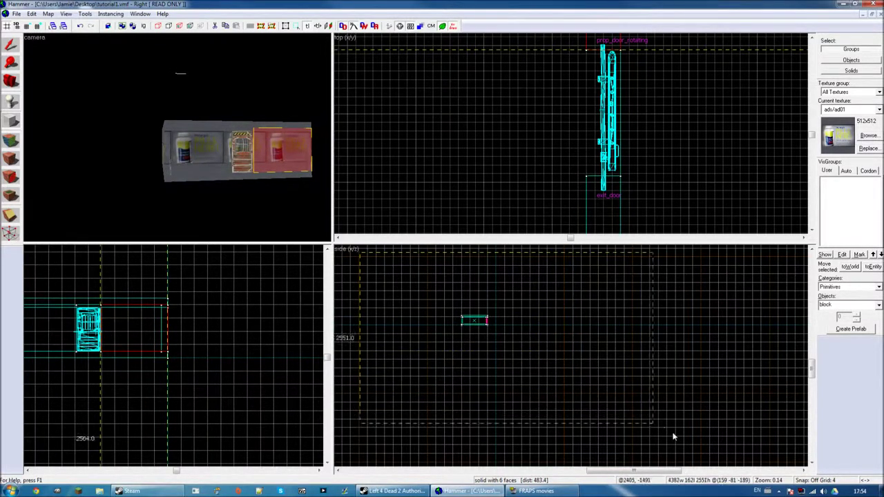
drag(674, 437, 613, 444)
key(Return)
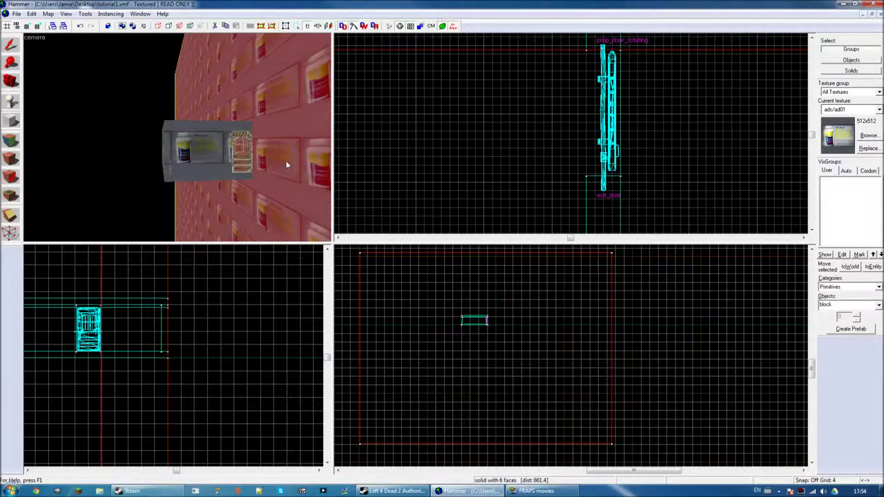
Stretch the block's near and far edges outward in the top view.
scroll(504, 109, down, 3)
scroll(504, 109, down, 7)
scroll(504, 109, down, 2)
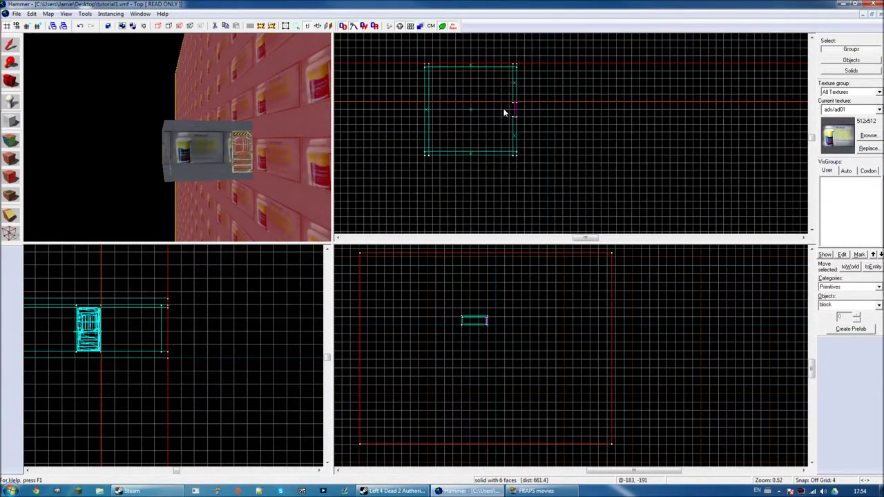
click(9, 44)
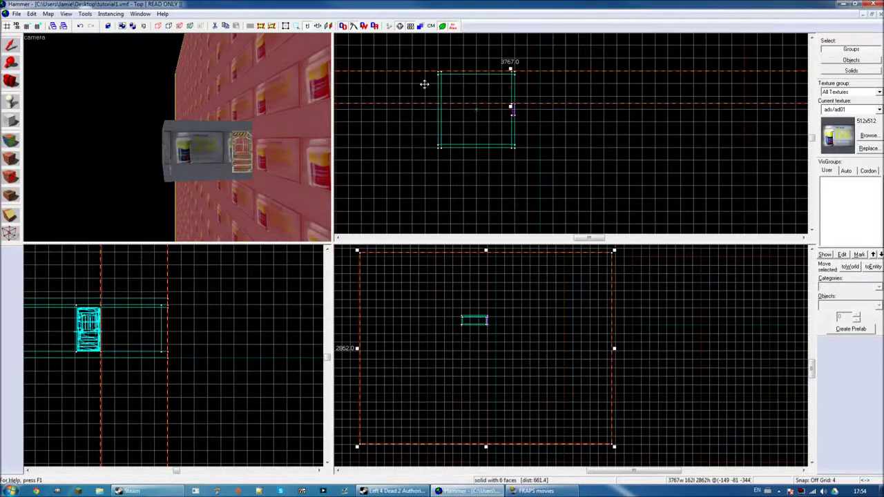
drag(511, 111, 516, 192)
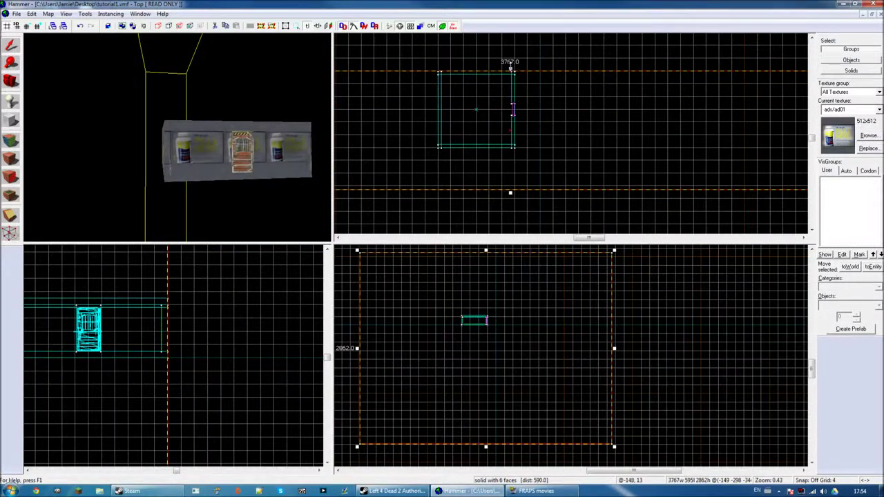
drag(510, 70, 510, 105)
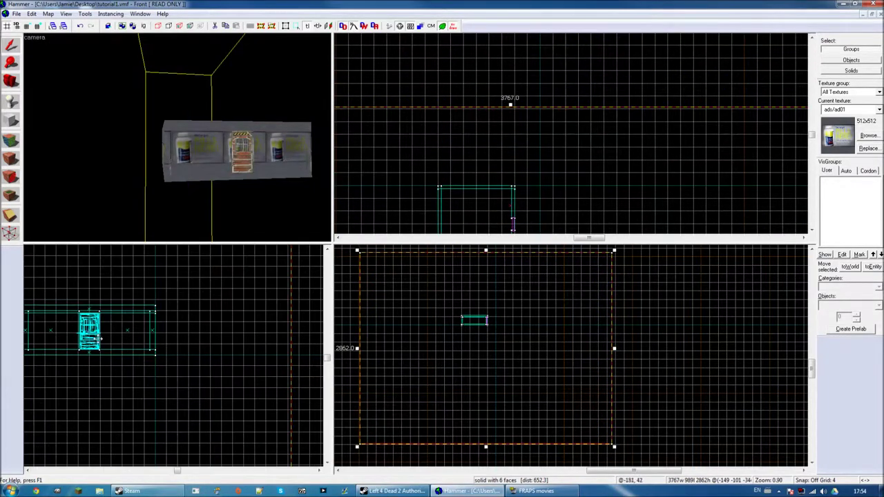
scroll(97, 336, down, 5)
scroll(83, 353, down, 2)
scroll(72, 365, down, 2)
Stretch the block far left and right to roughly 3767×9343×2862 units.
click(71, 367)
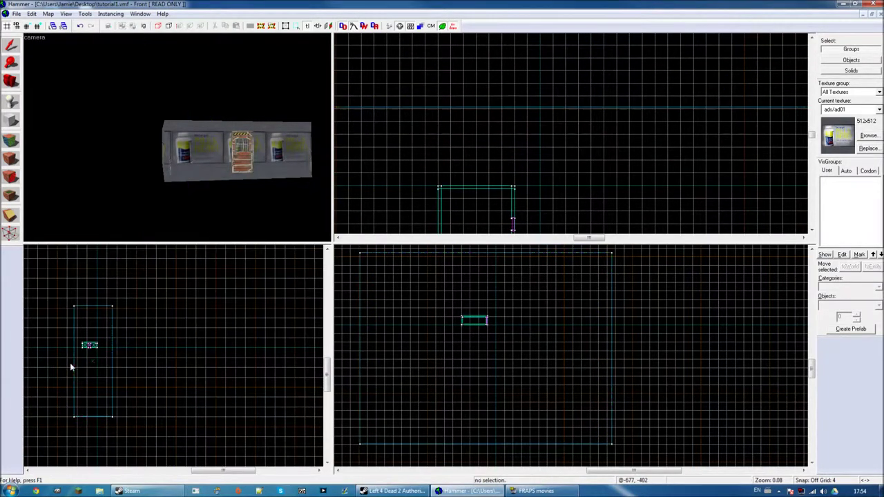
click(93, 360)
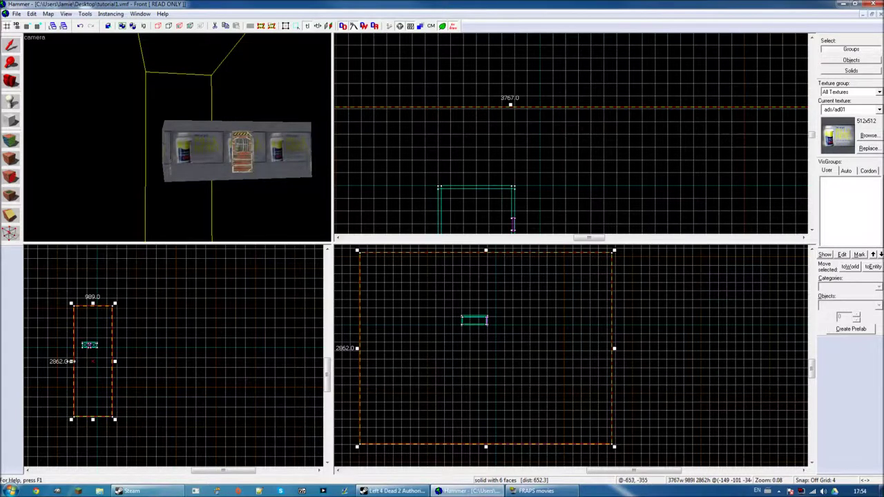
drag(71, 362, 47, 361)
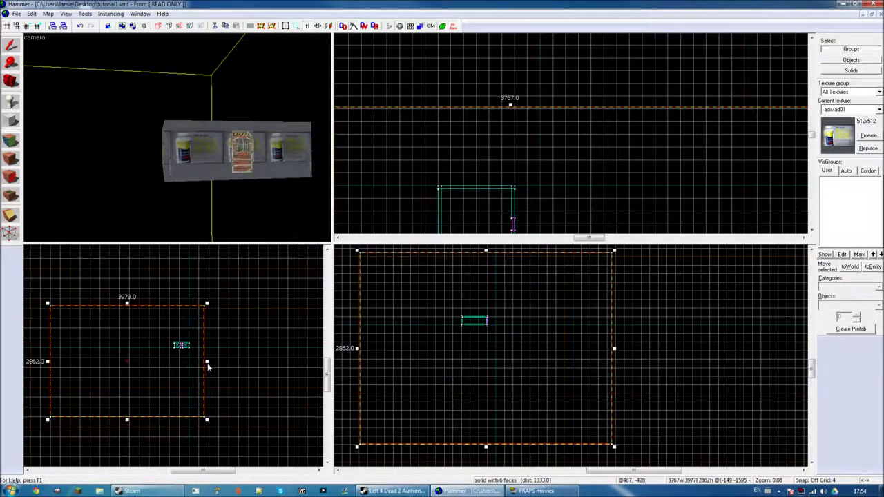
drag(208, 365, 253, 361)
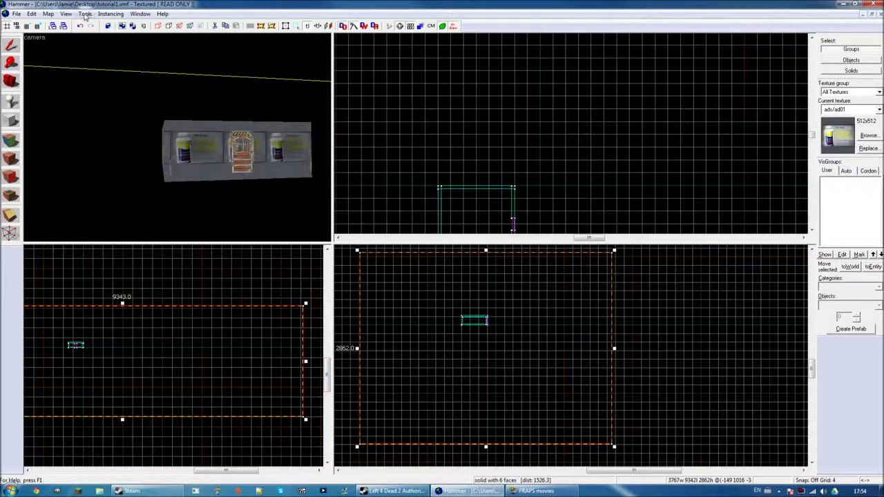
Hollow the selected block outward with Make Hollow at -32 units.
click(84, 14)
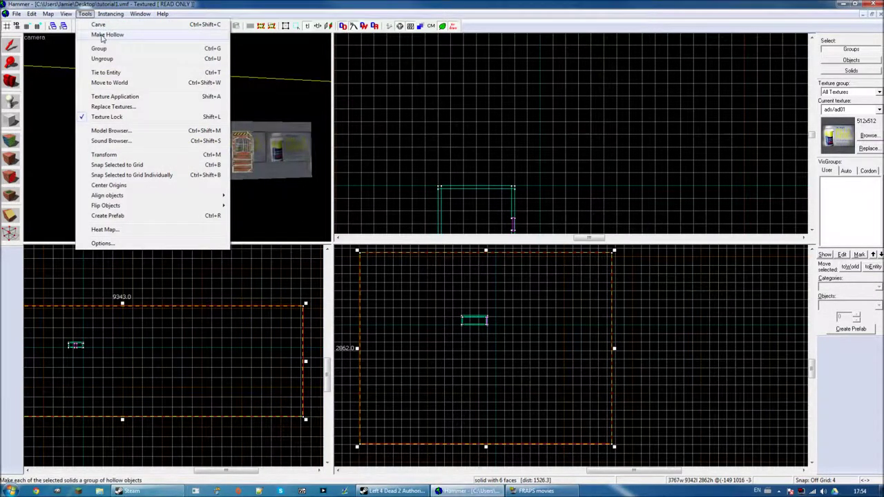
click(102, 36)
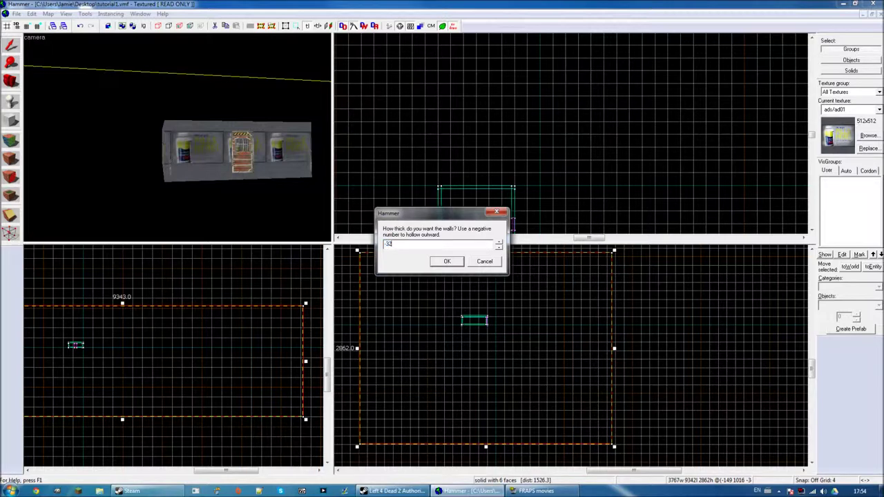
key(Return)
Fly the 3D camera inside the hollow 32-unit shell.
key(z)
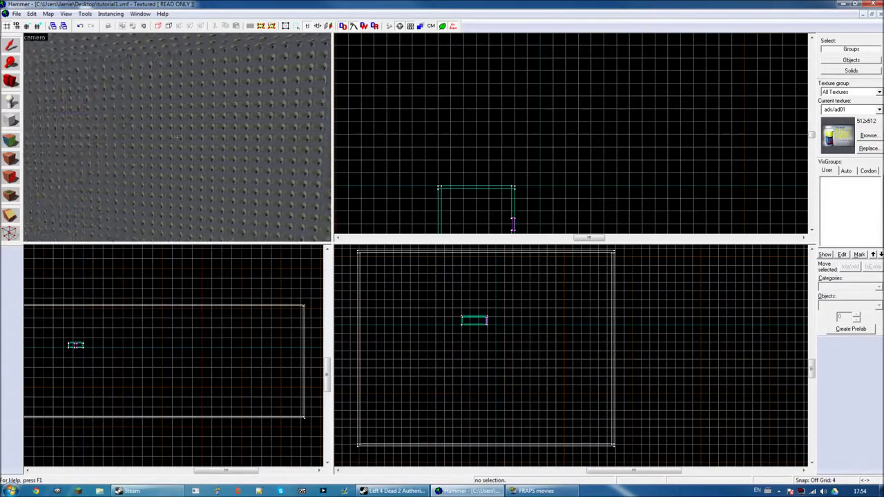
key(w)
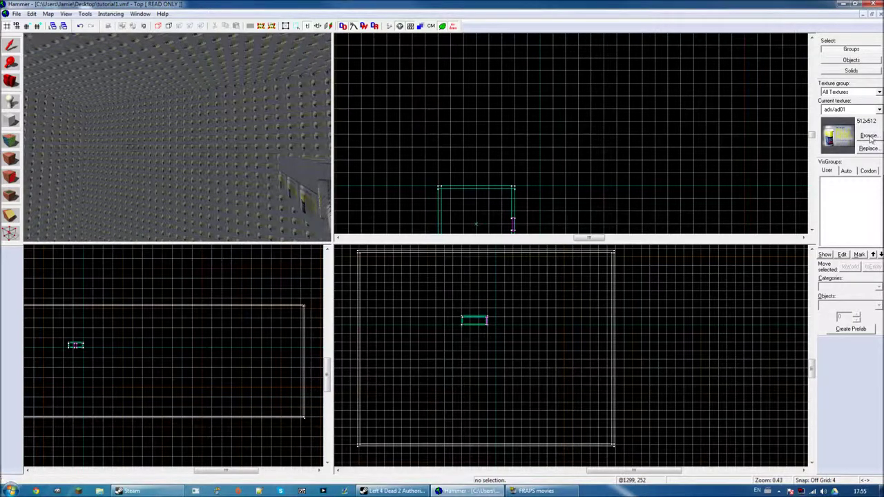
click(870, 138)
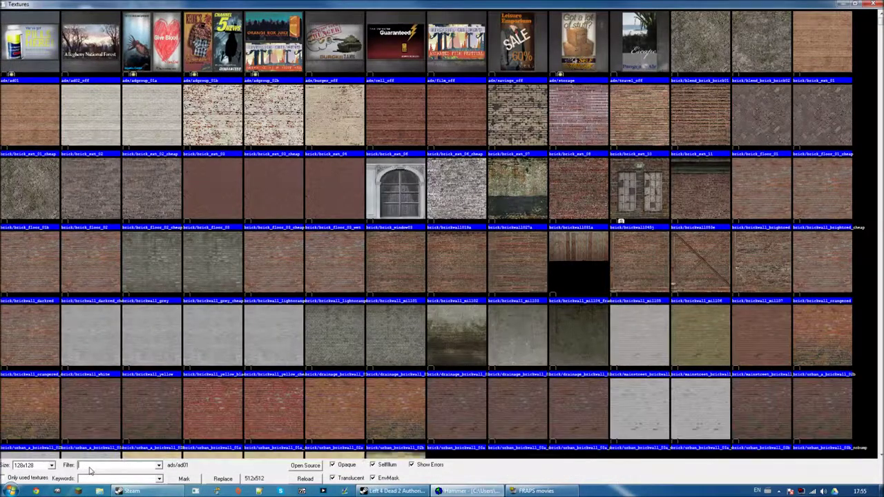
Apply tools/toolsskybox to the enclosing box walls and fly the camera around the room.
text(tools/)
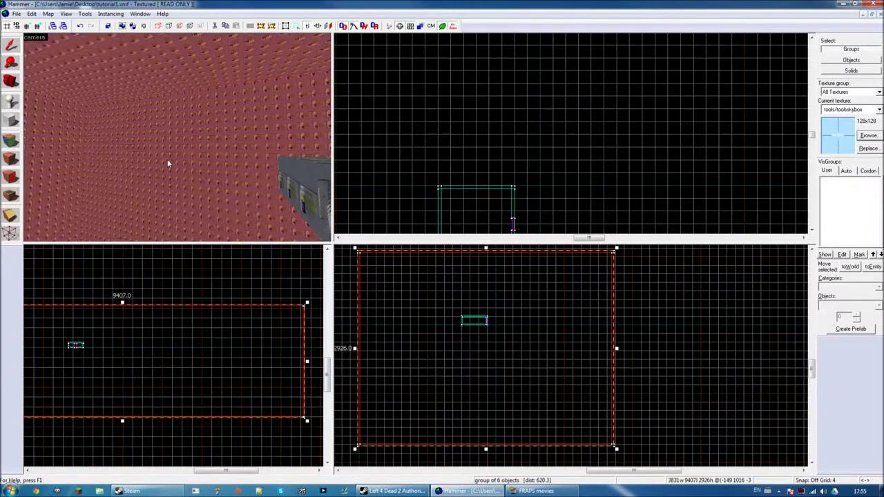
click(13, 158)
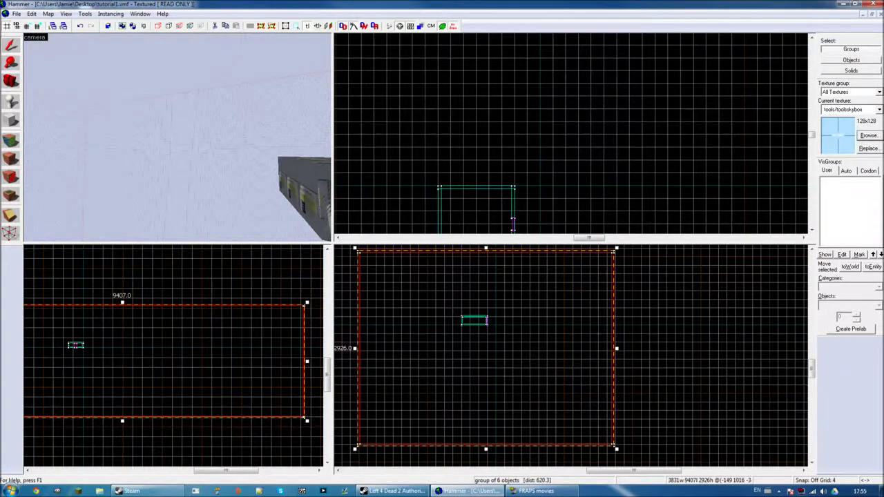
key(Left)
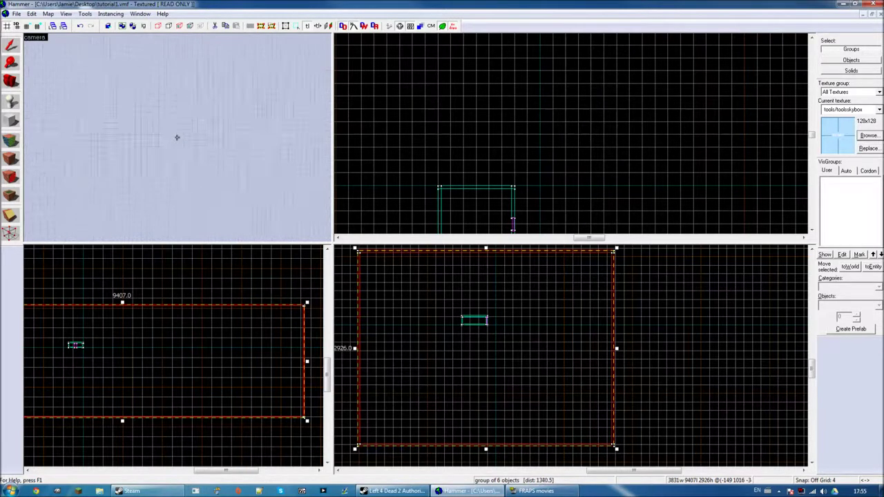
key(Down)
key(Down)
key(Down)
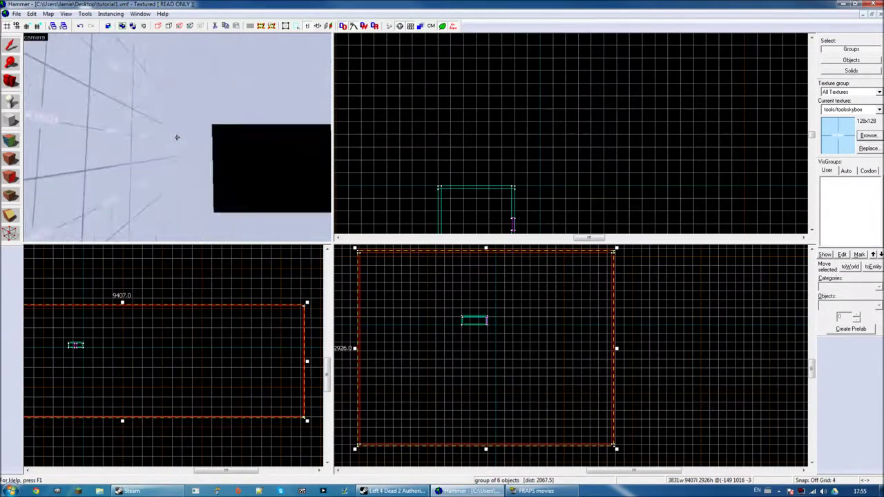
key(Right)
key(Up)
key(Up)
key(Up)
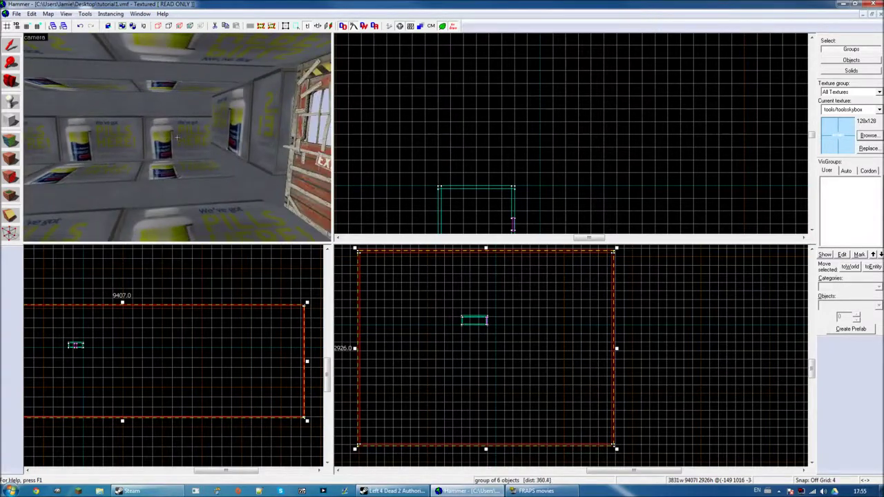
key(Up)
key(Up)
key(Right)
key(Down)
key(Down)
key(Down)
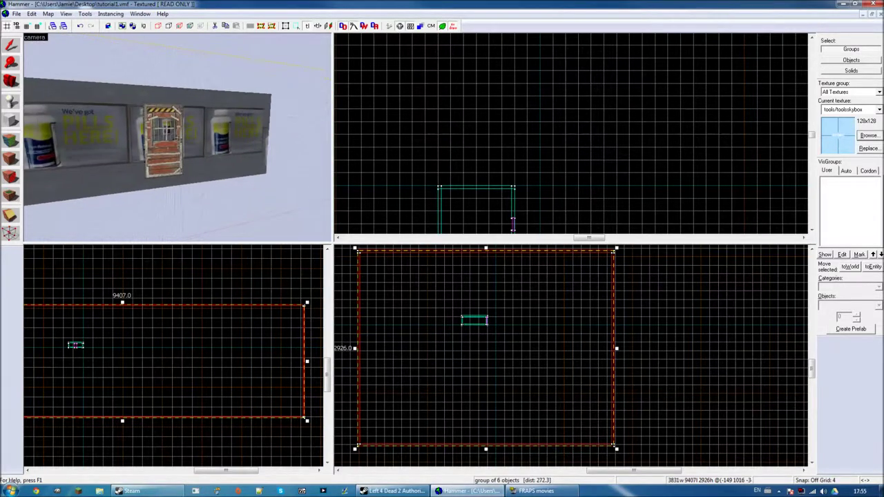
click(16, 13)
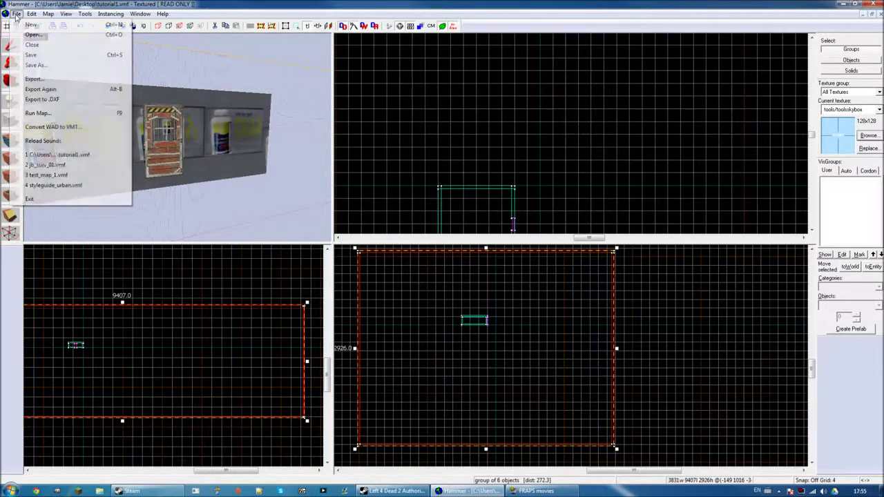
Compile and launch tutorial1 from Run Map, close the log, and fly into the room.
click(58, 115)
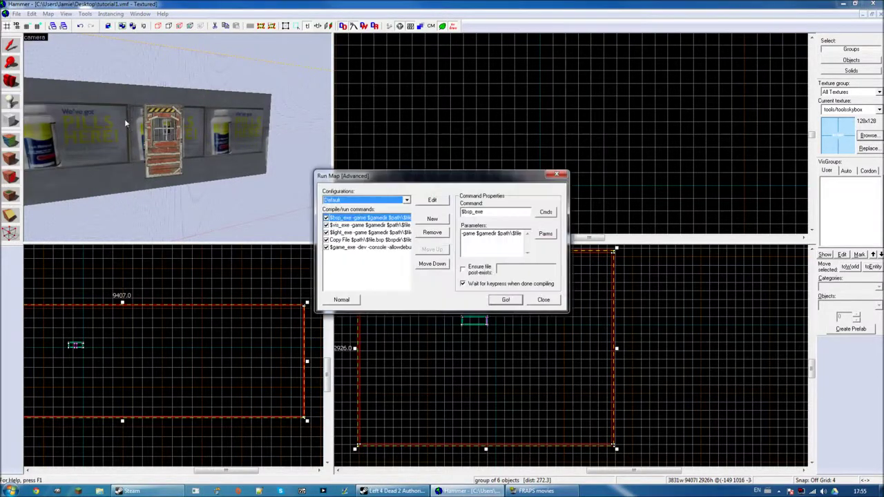
click(515, 305)
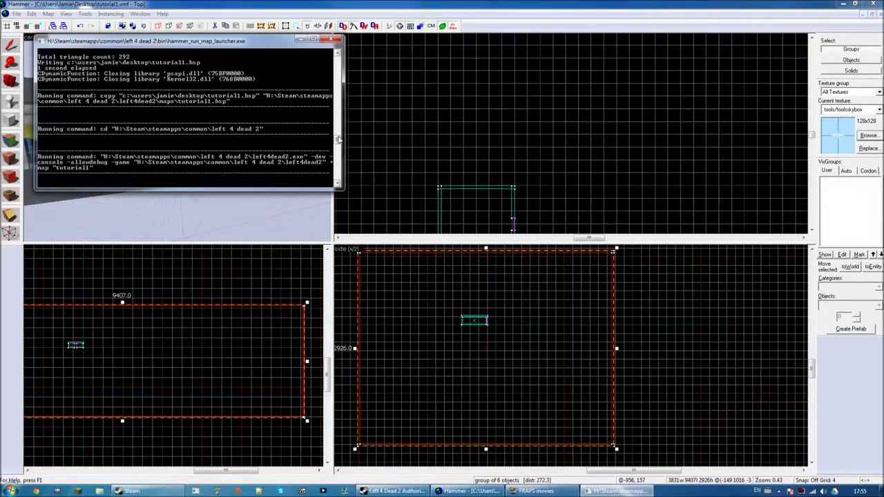
mouse_move(338, 140)
mouse_down()
mouse_move(337, 62)
mouse_move(325, 81)
mouse_up()
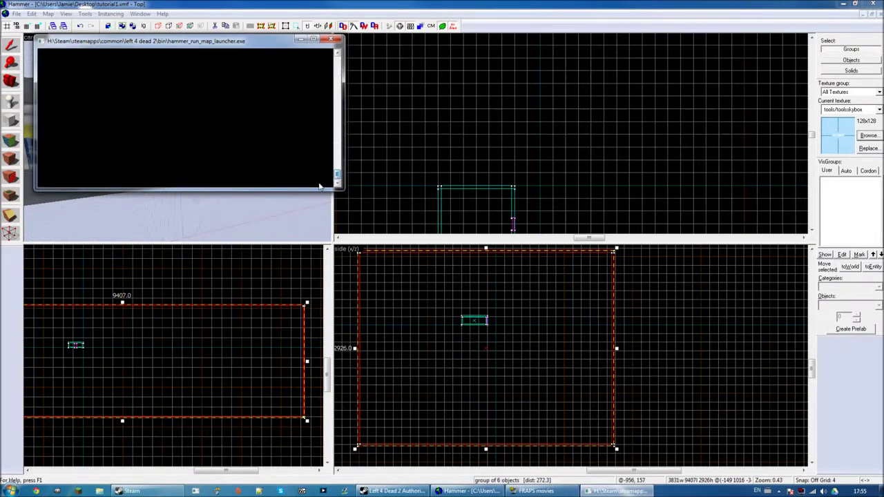
click(333, 40)
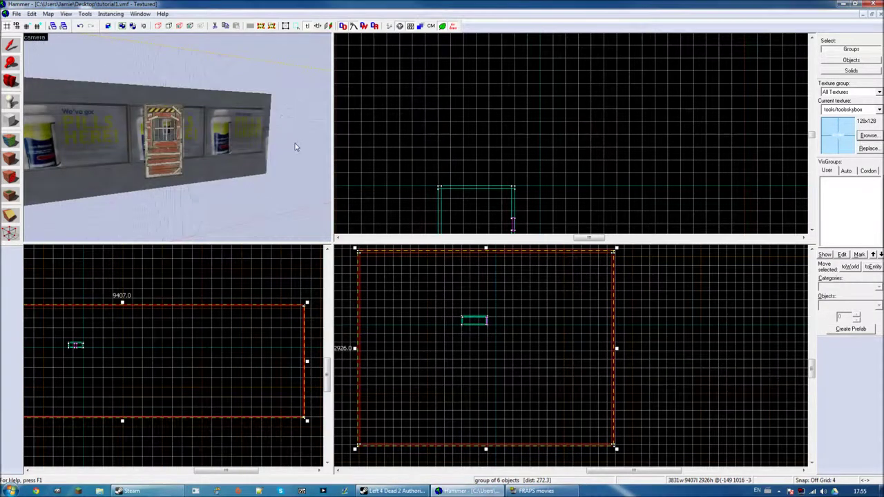
key(z)
key(w)
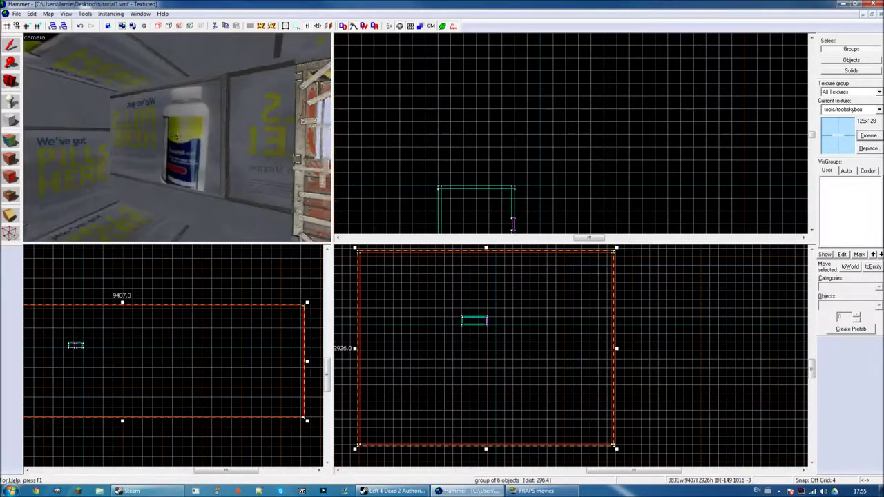
Choose info_player_start in the Entity tool and place it on the room floor.
key(z)
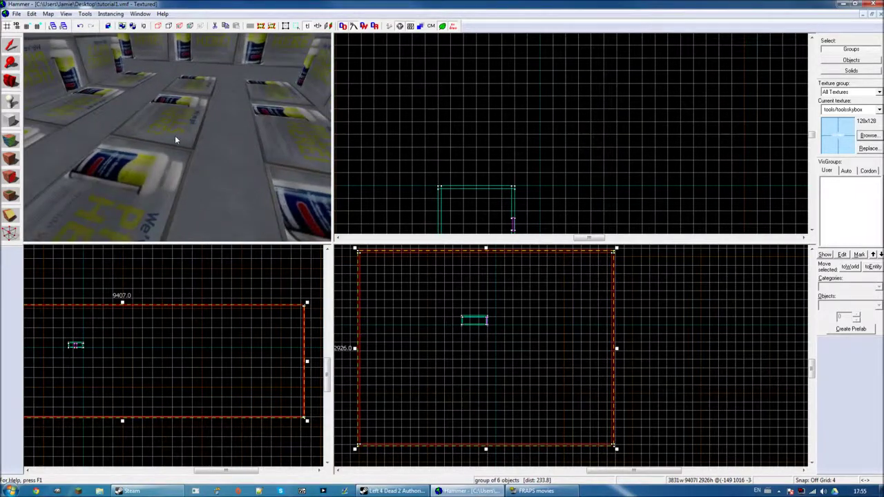
click(8, 106)
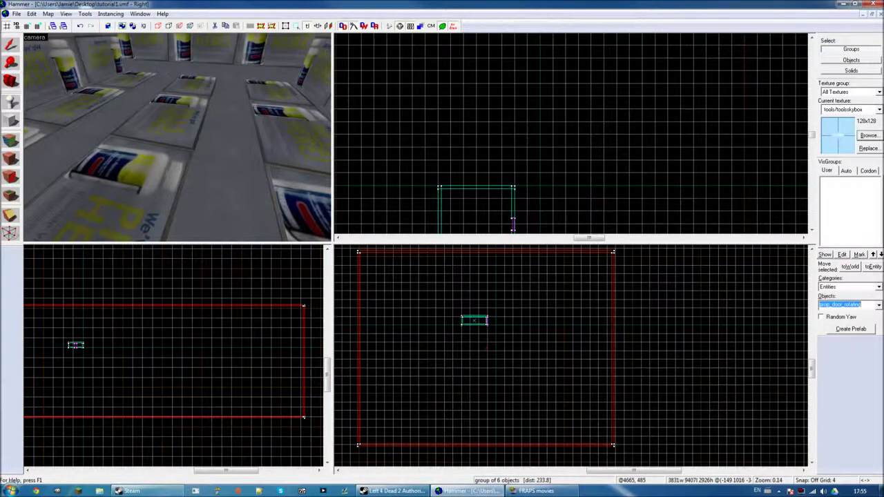
text(info)
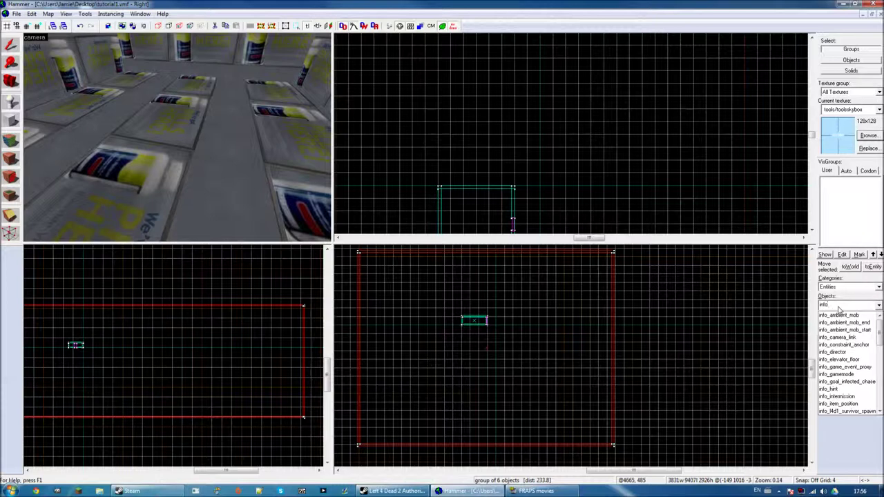
text(_player)
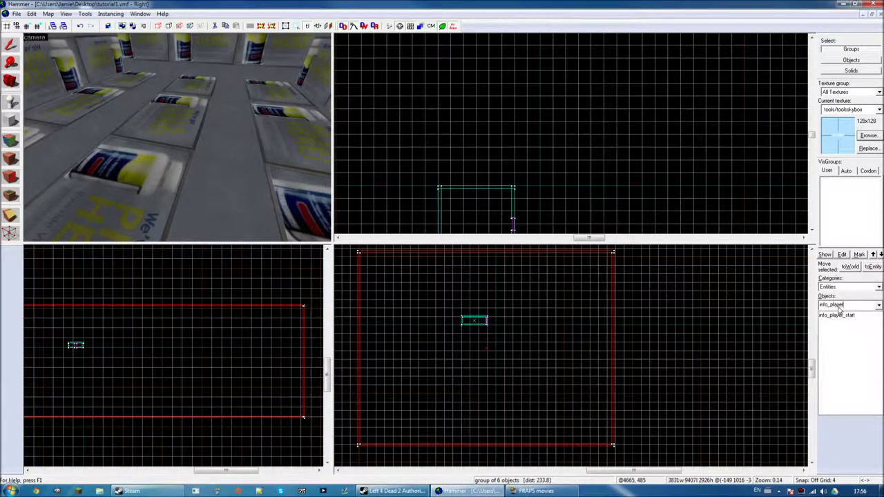
text(_start)
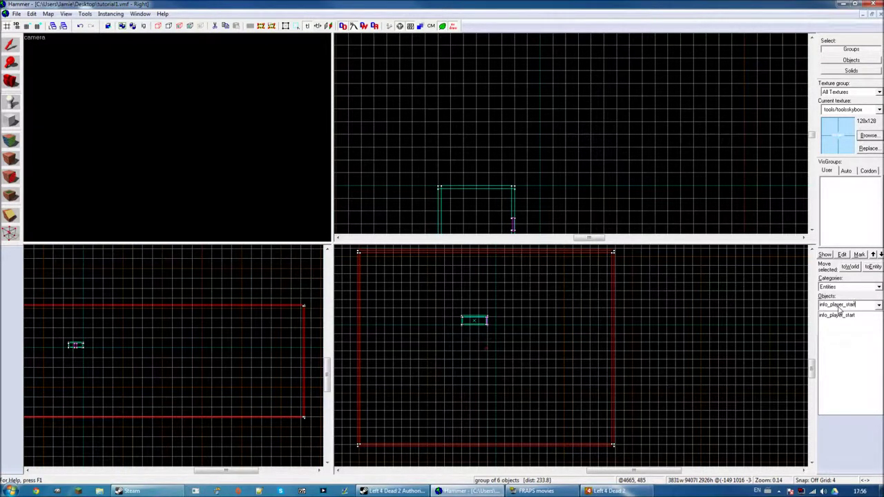
click(857, 316)
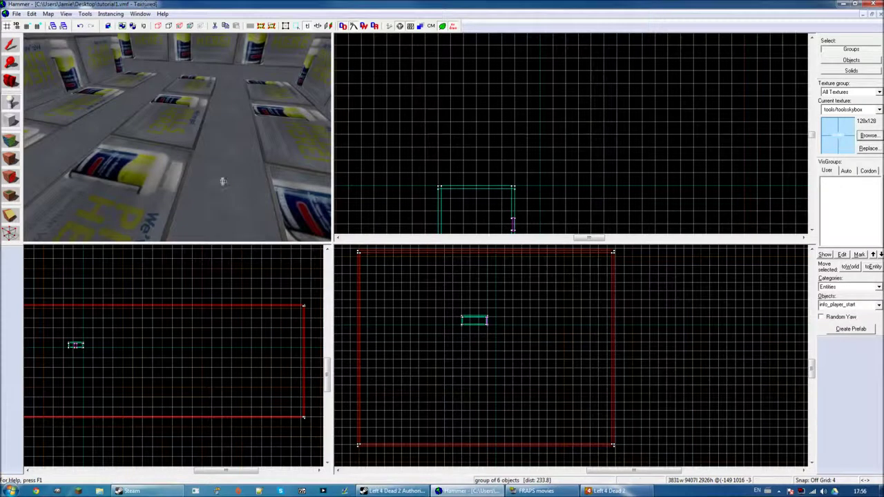
click(182, 134)
drag(176, 137, 177, 137)
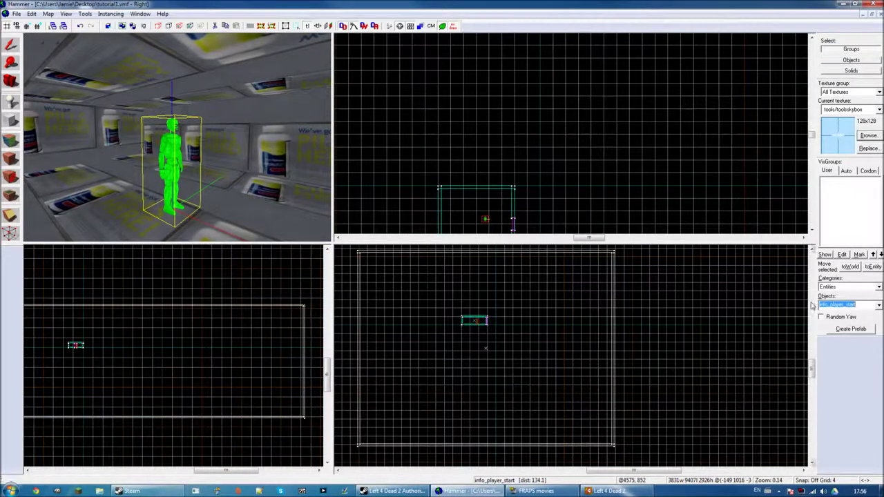
Choose the light entity and place it near the ceiling above the player start.
text(light)
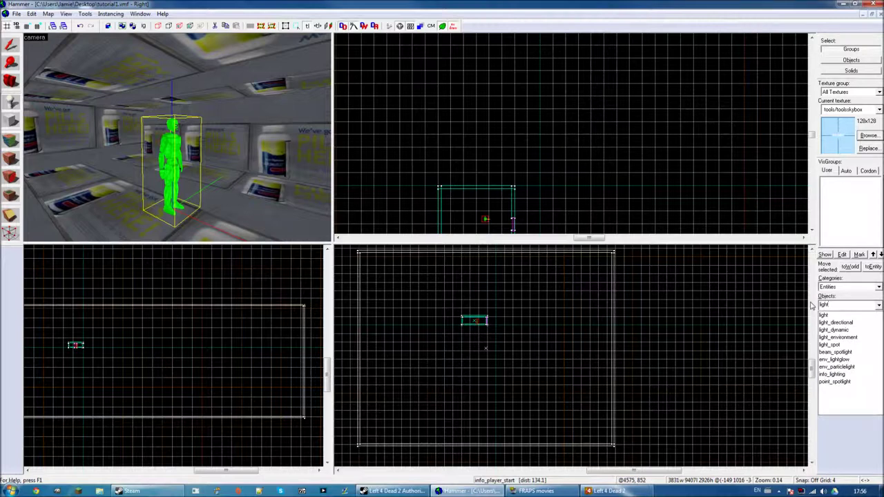
click(824, 316)
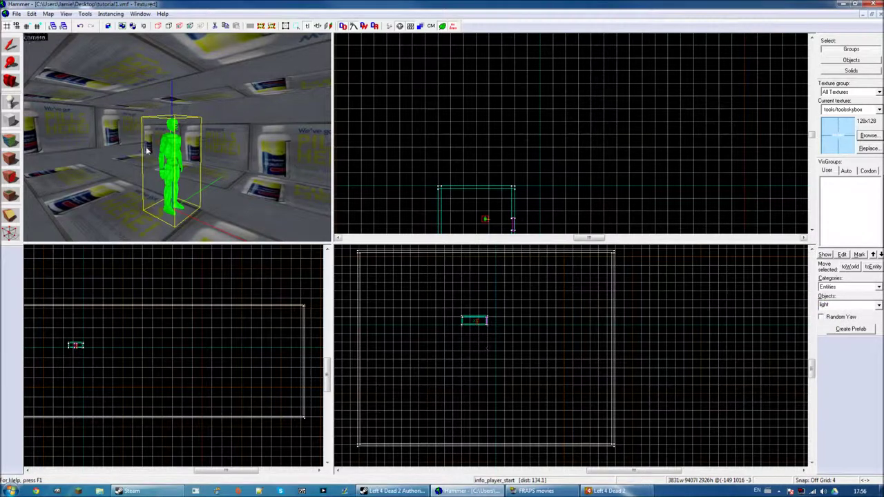
click(170, 72)
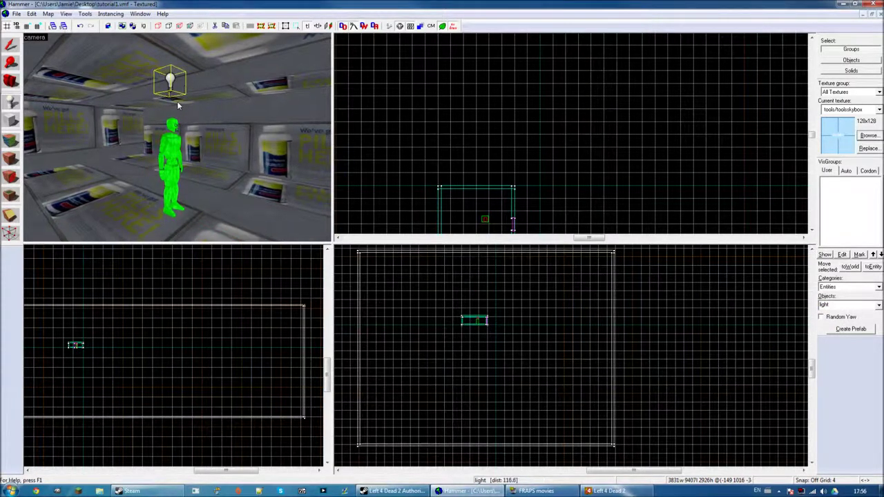
key(z)
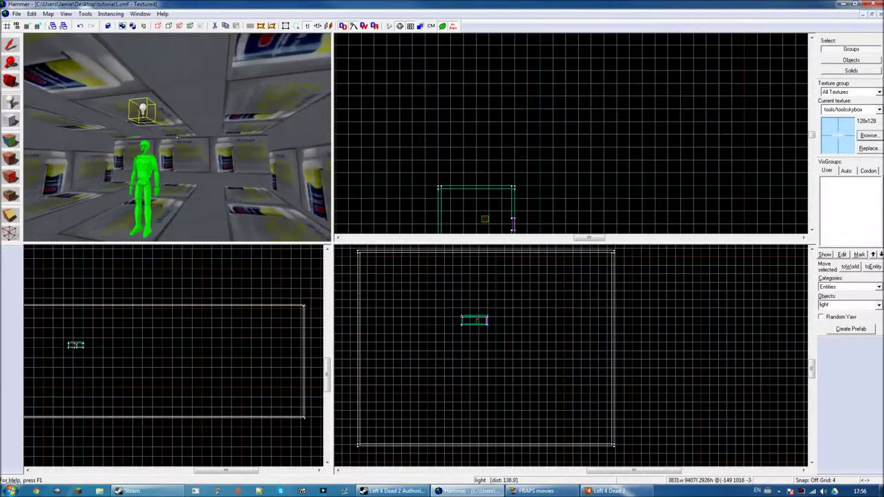
key(z)
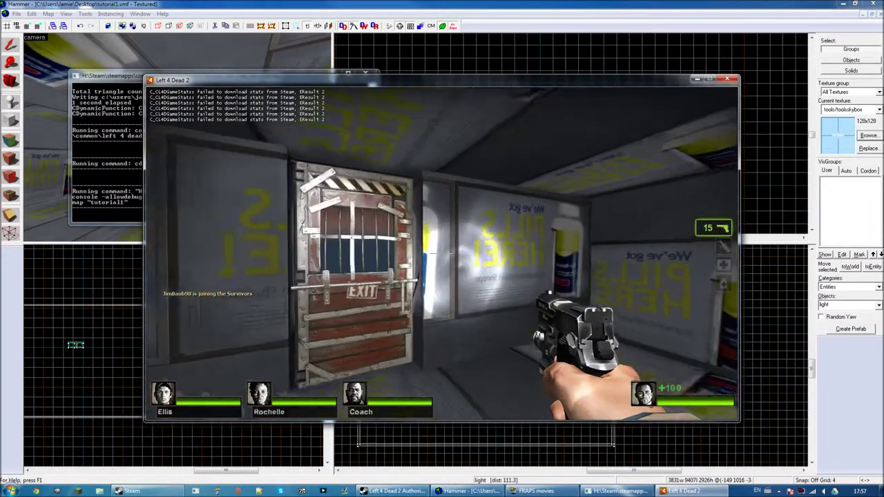
Walk the survivor to the exit door, open it, and step out.
key(w)
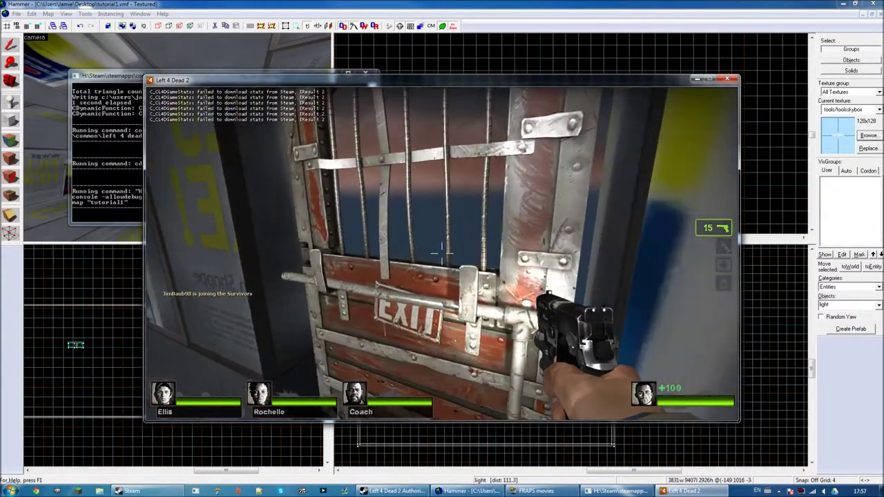
key(e)
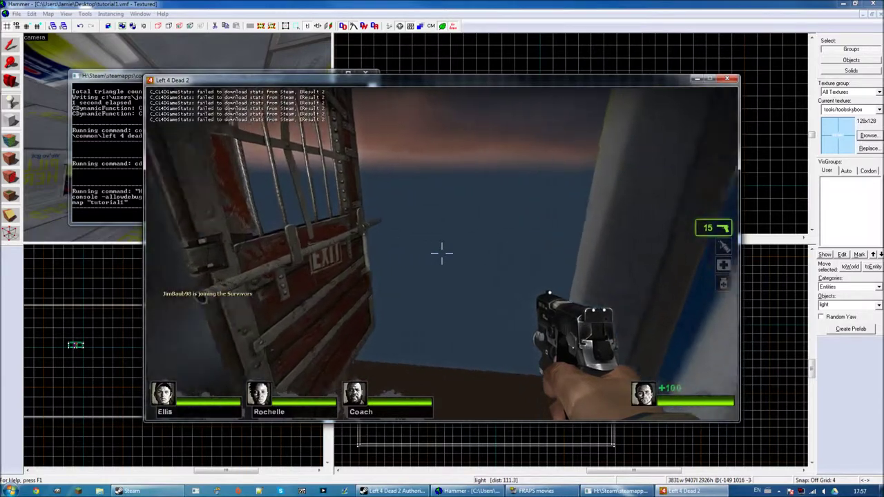
key(w)
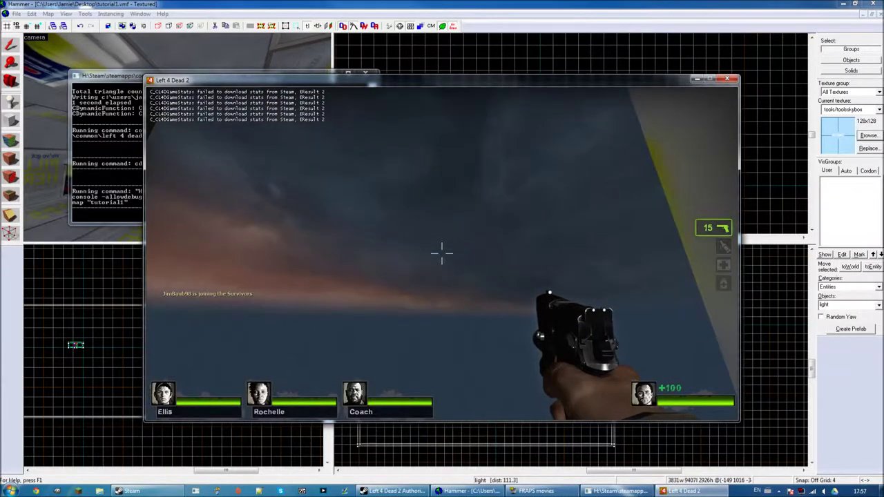
Fire pistol shots around the poster room while turning.
click(442, 253)
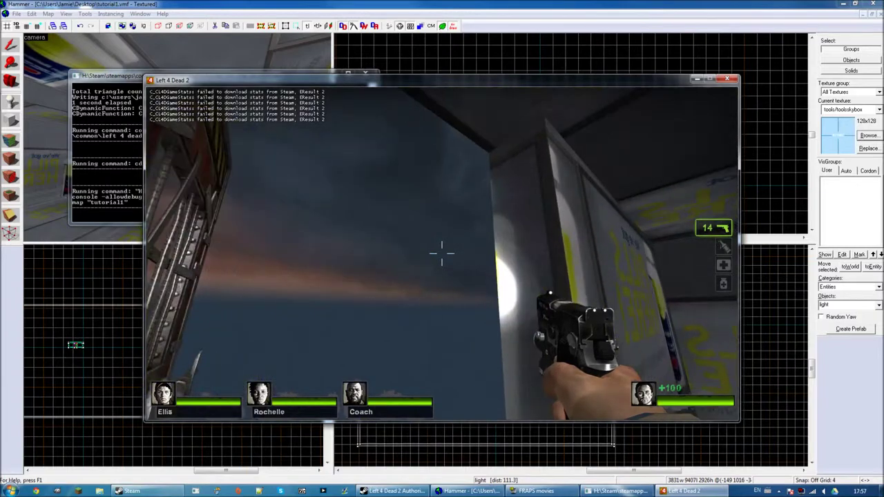
click(442, 253)
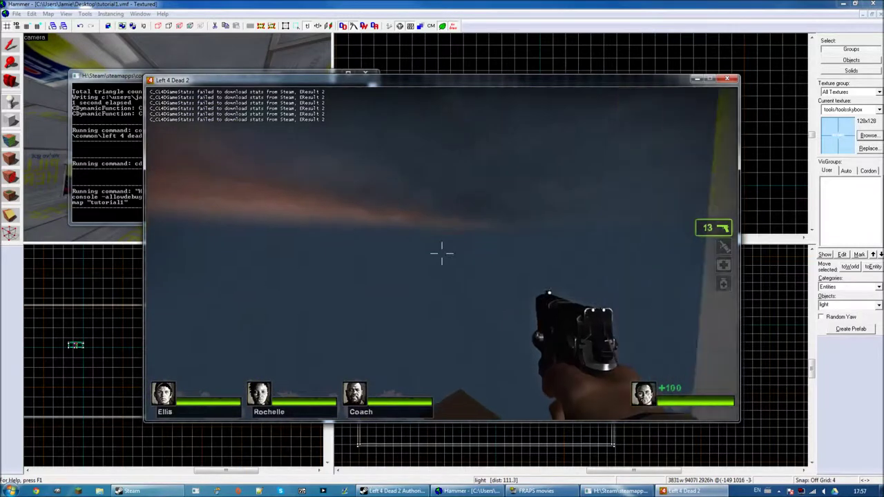
click(442, 254)
click(442, 253)
click(442, 253)
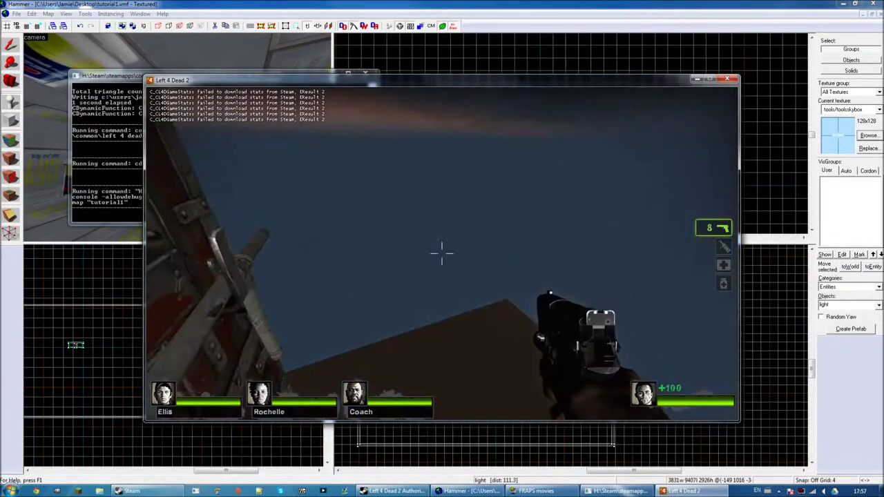
click(442, 253)
click(442, 253)
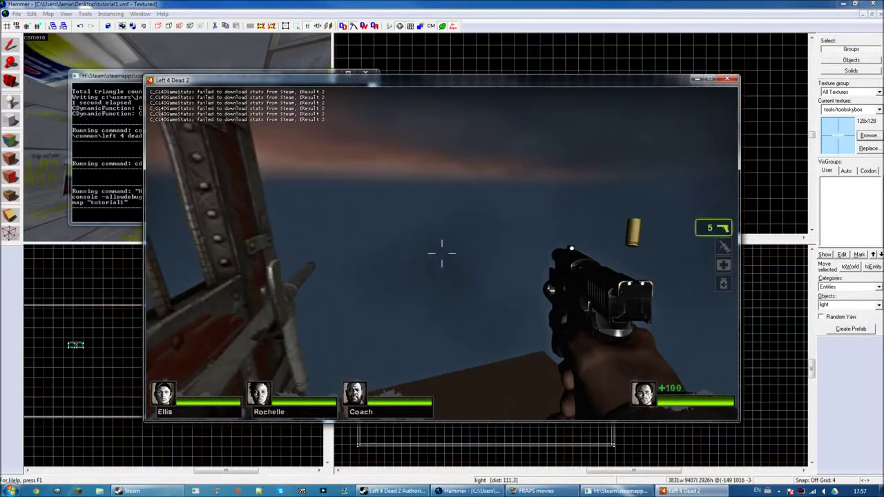
click(442, 253)
click(442, 254)
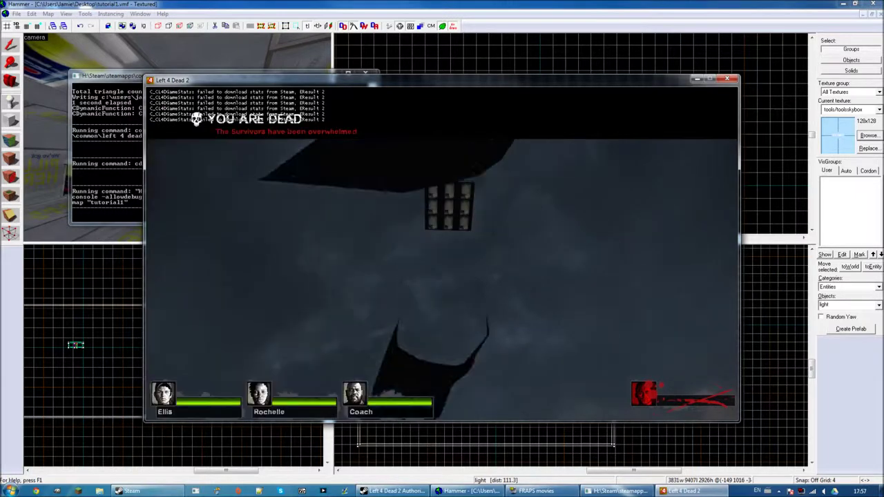
Quit the game with the quit console command.
key(Escape)
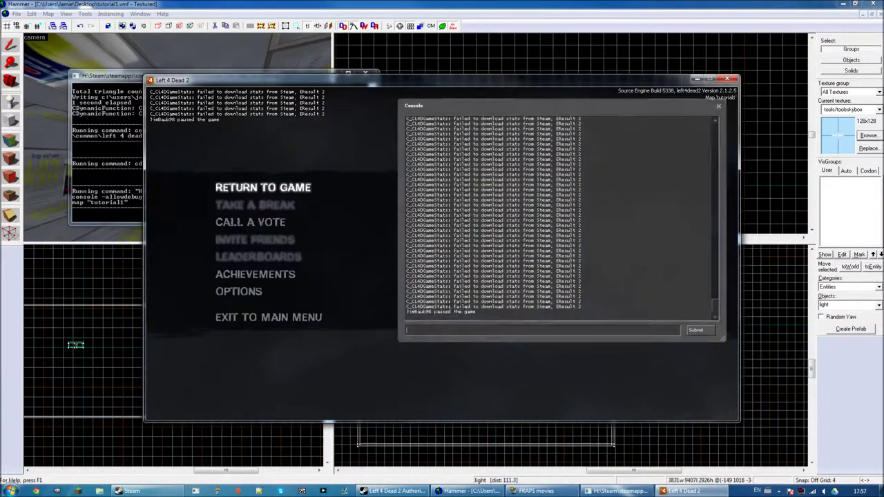
text(quit)
key(Return)
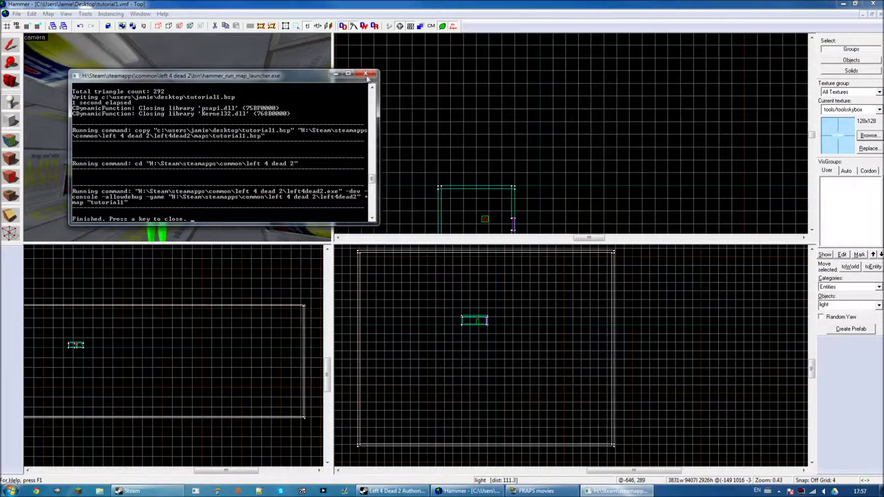
Dismiss the compile log, reopen jb_surv_01.vmf from recent files, and orbit the 3D view.
click(368, 78)
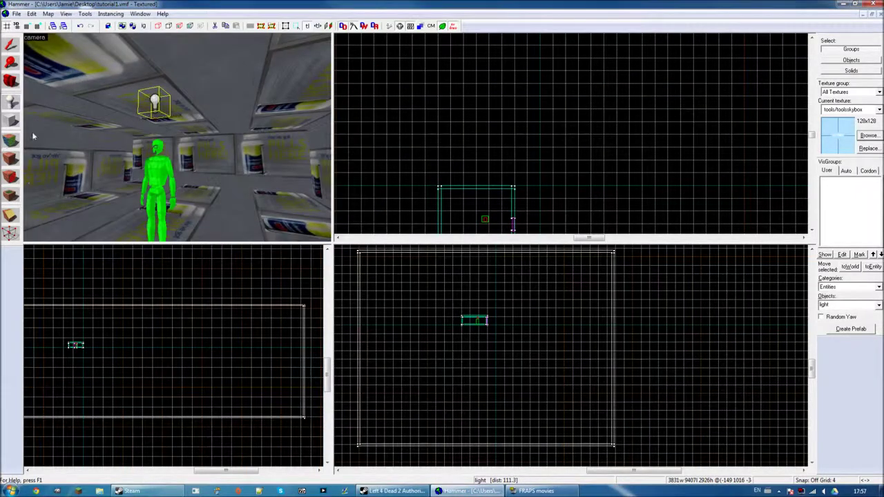
click(14, 13)
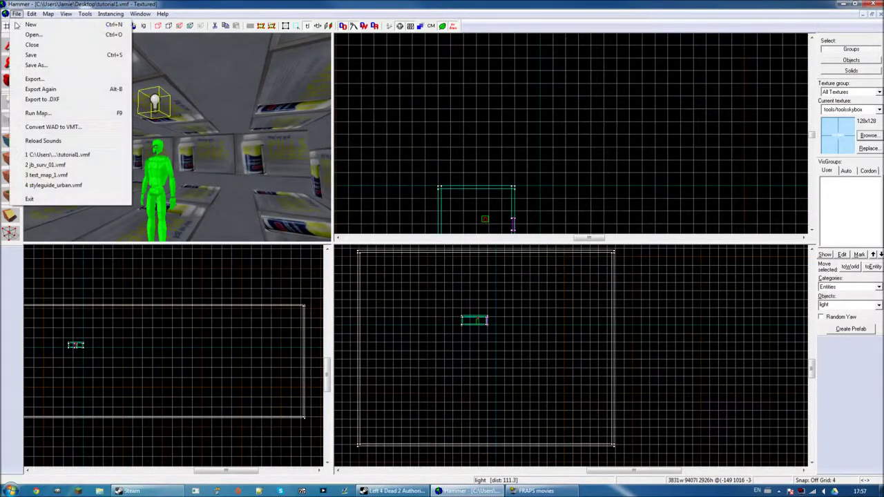
click(50, 166)
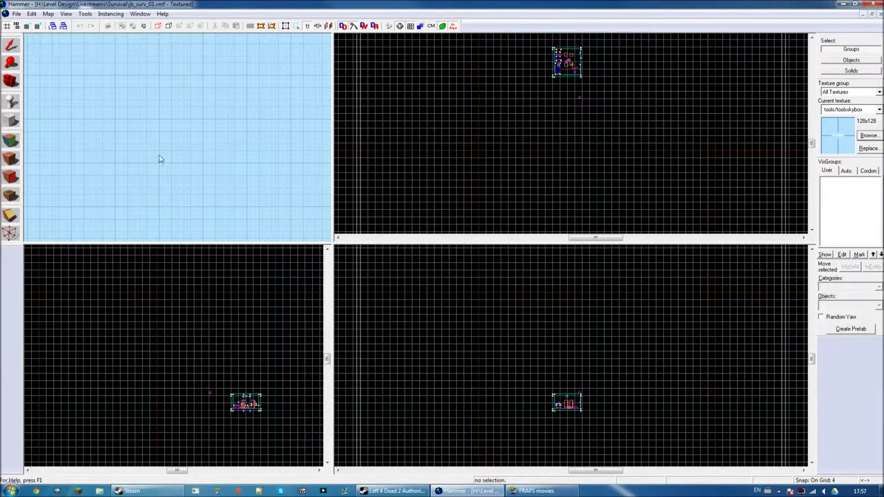
drag(126, 129, 177, 138)
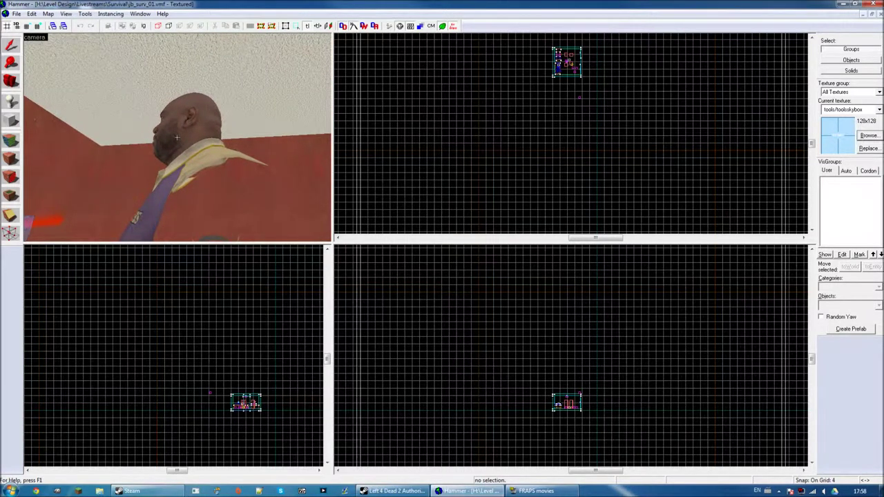
key(F9)
Run the map, skip the nav error, and load it via console with 'map jb_surv_01 survival'.
click(499, 302)
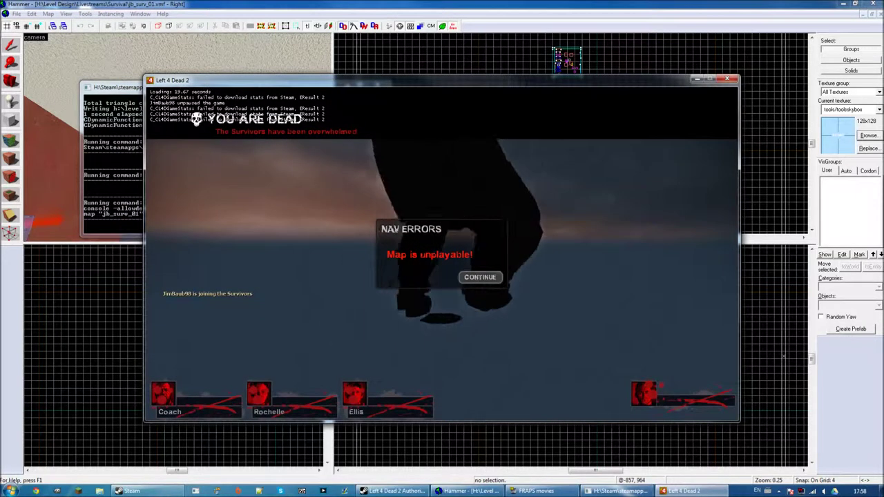
click(481, 277)
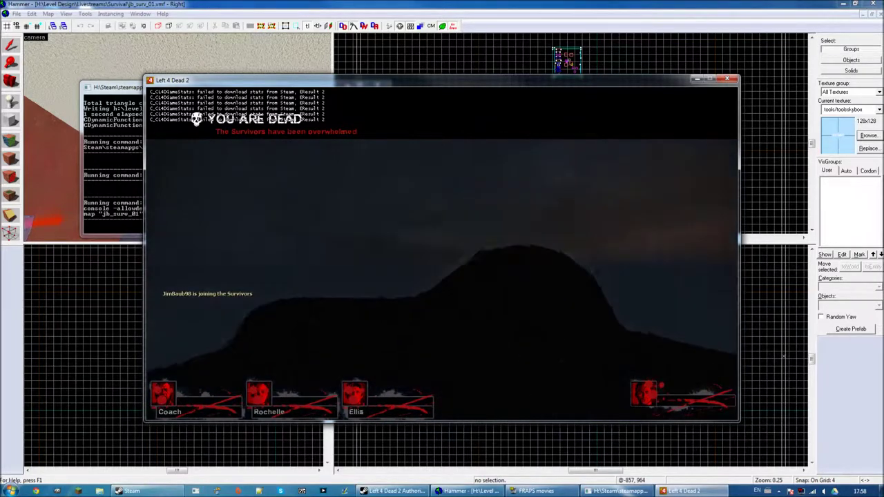
key(Escape)
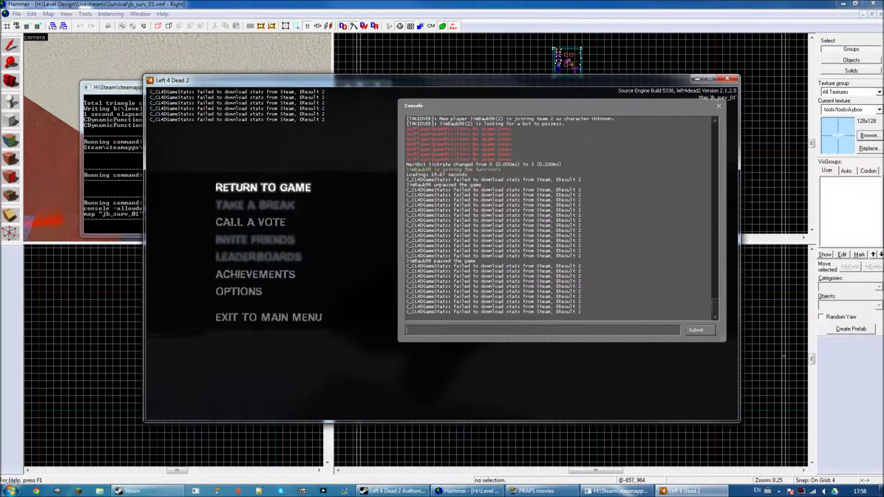
text(map )
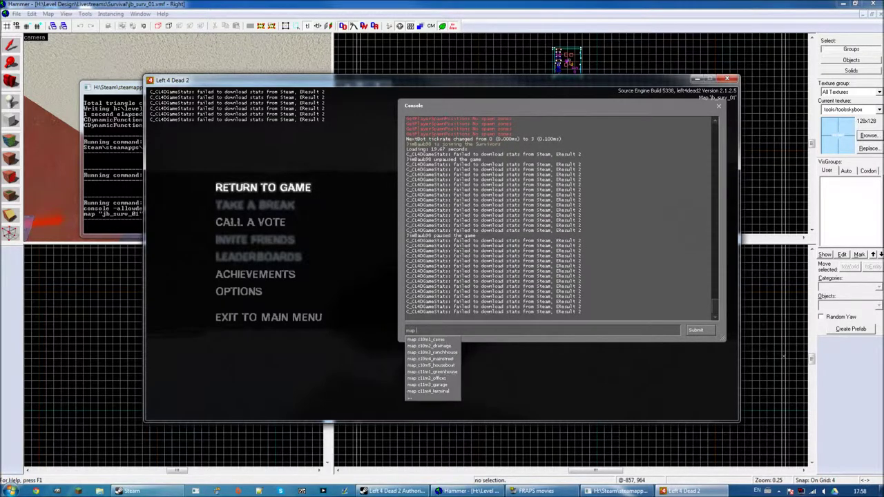
text(jb_surv_01)
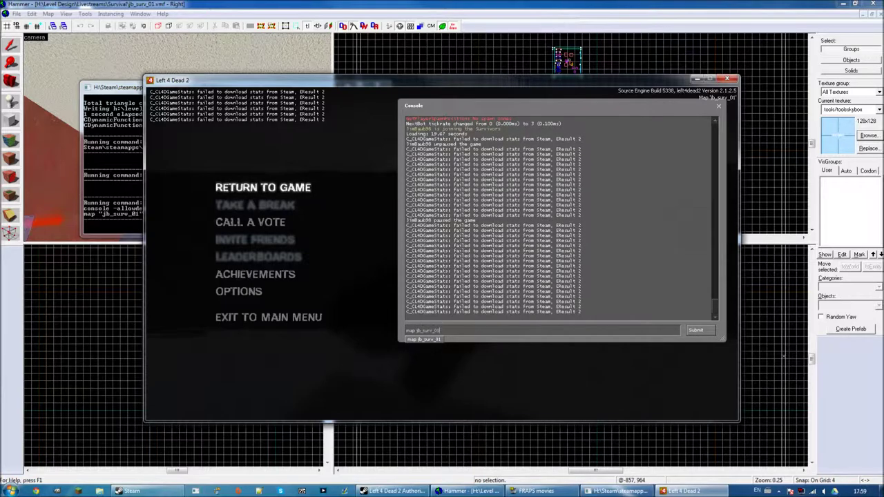
text( survival)
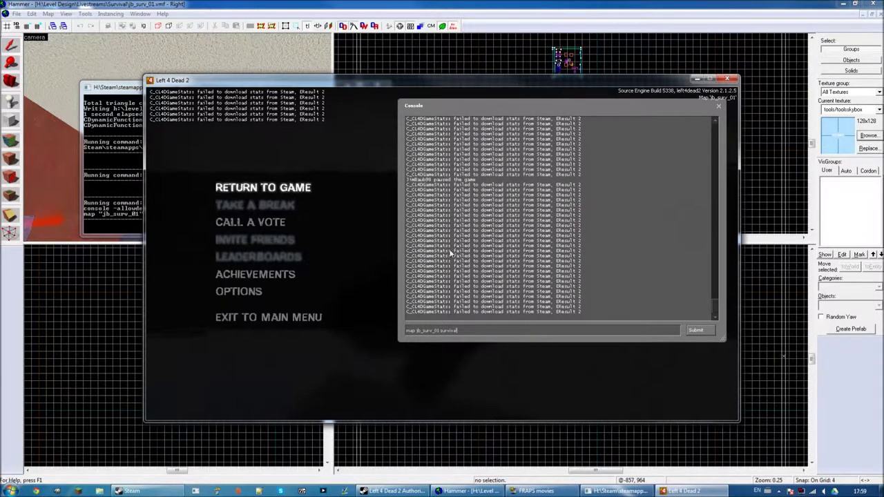
key(Return)
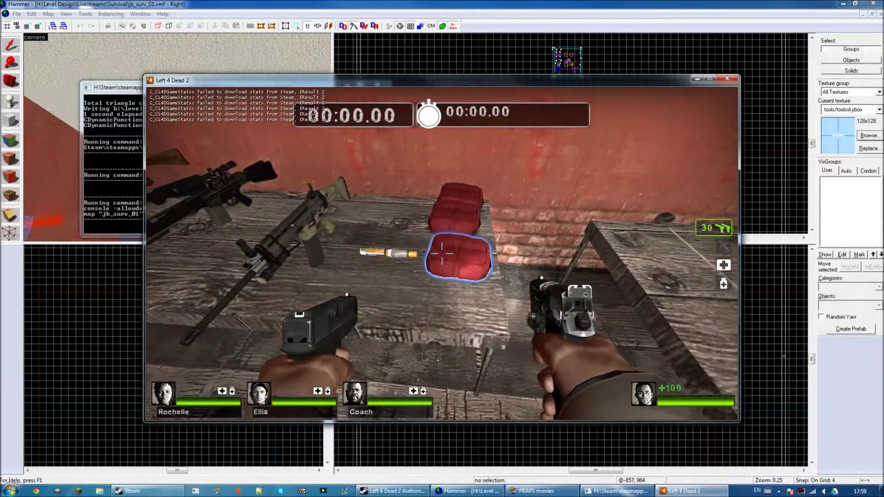
Pick up a rifle from the weapons table and fire a shot.
key(e)
key(e)
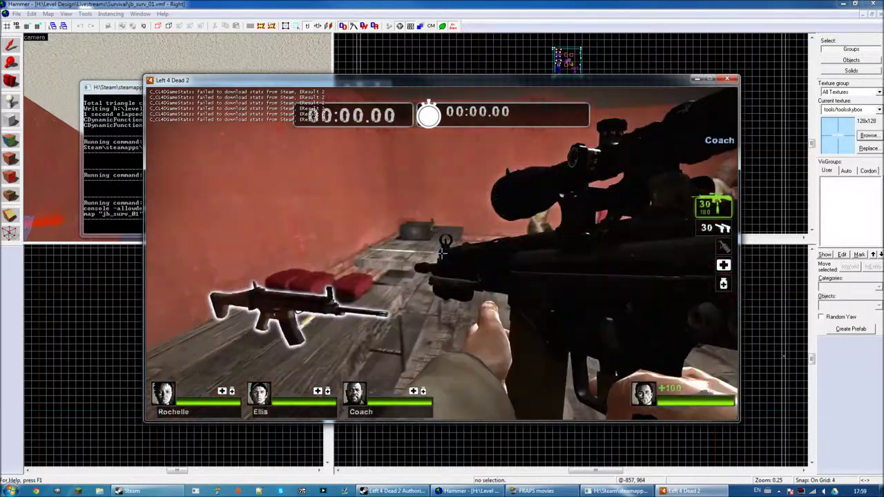
click(443, 254)
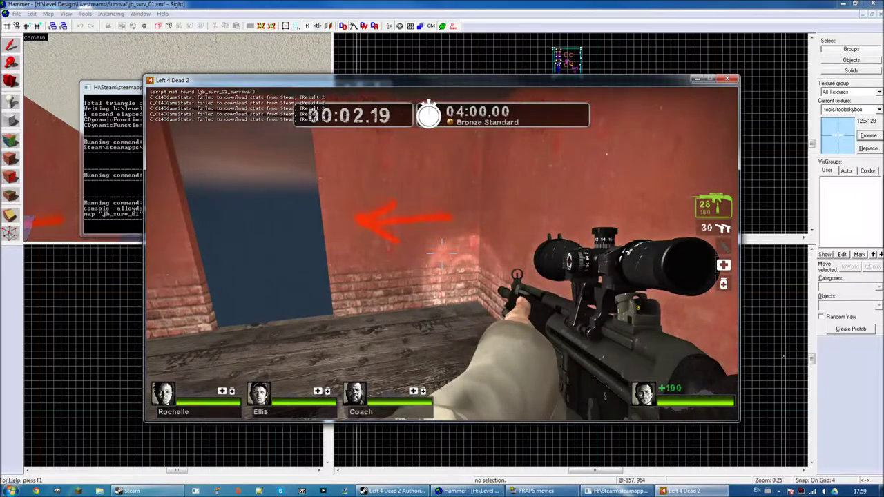
click(442, 255)
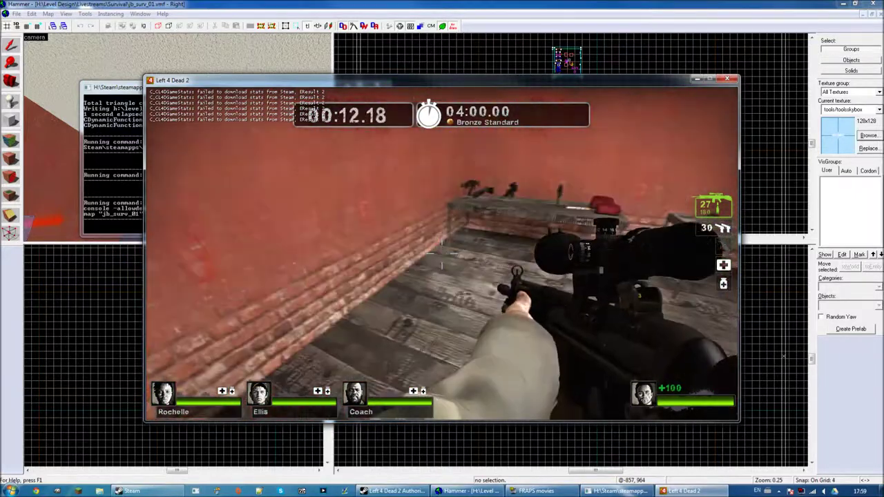
Quit Left 4 Dead 2 with the console quit command.
key(Escape)
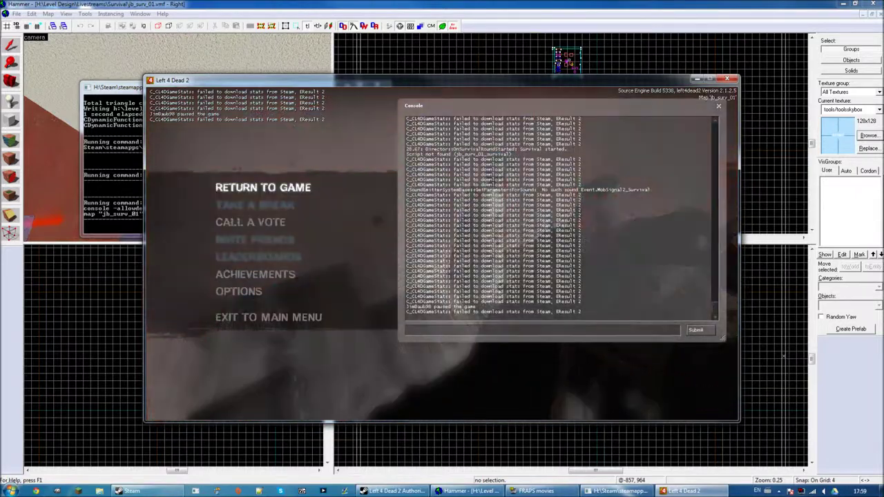
text(quit)
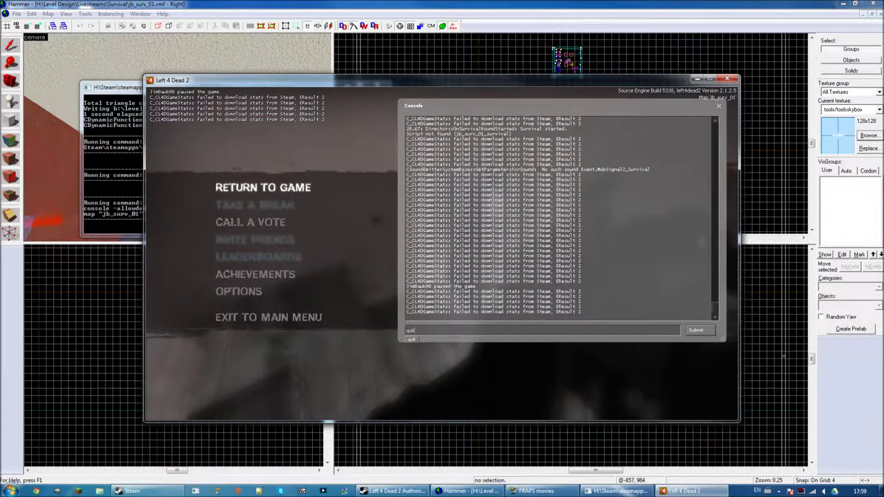
key(Return)
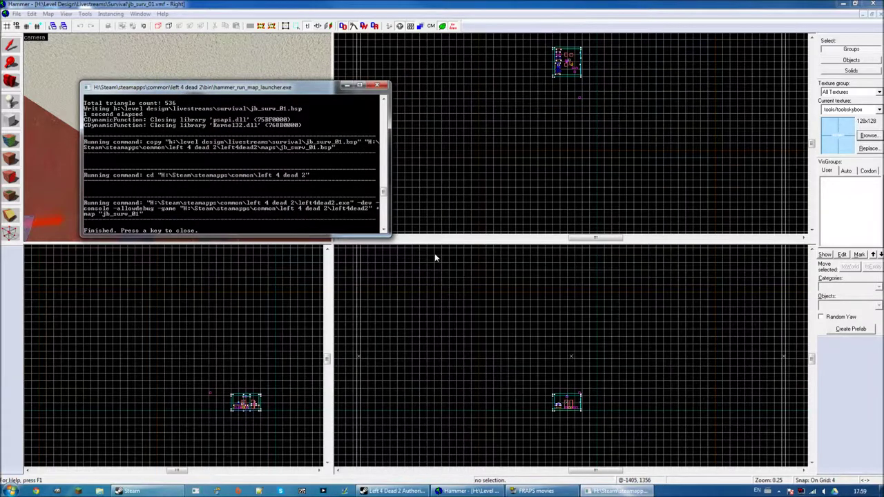
Close the launcher and jb_surv_01, then fly the camera outside the tutorial1 poster room.
key(Return)
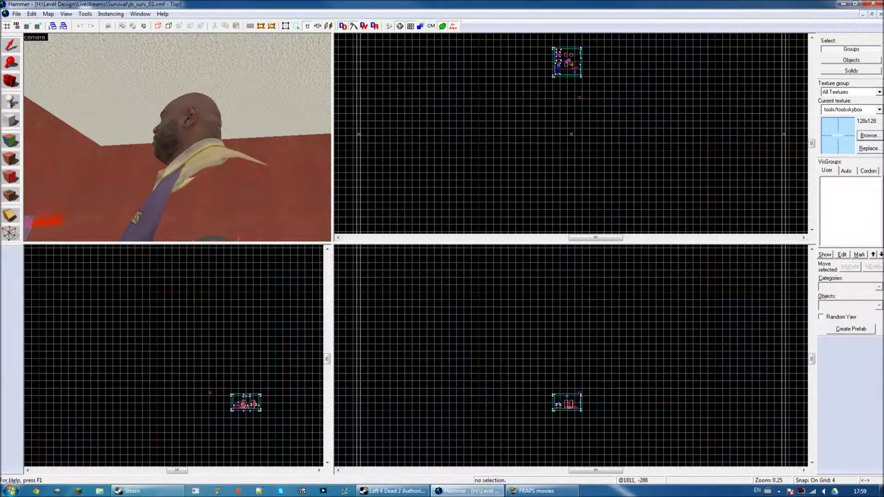
click(881, 15)
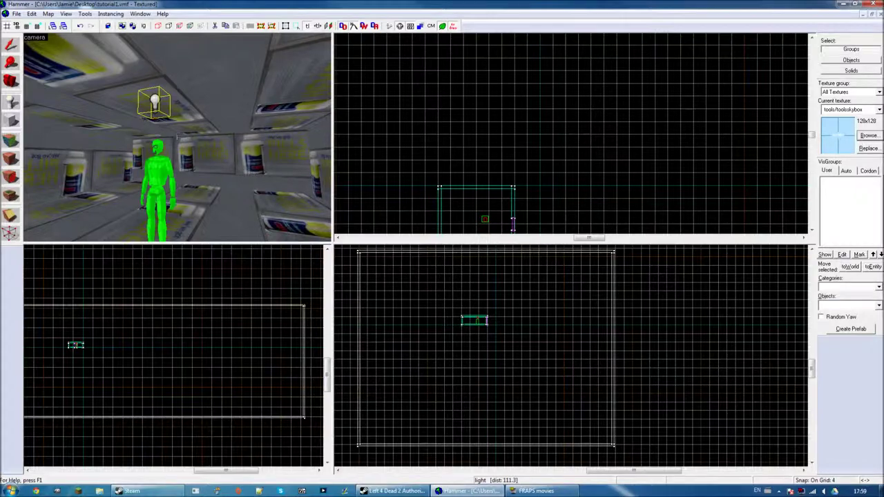
key(s)
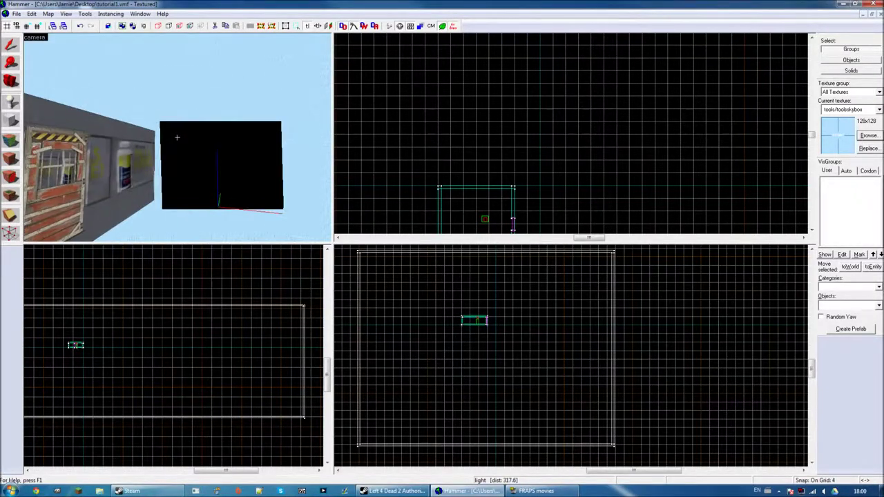
key(s)
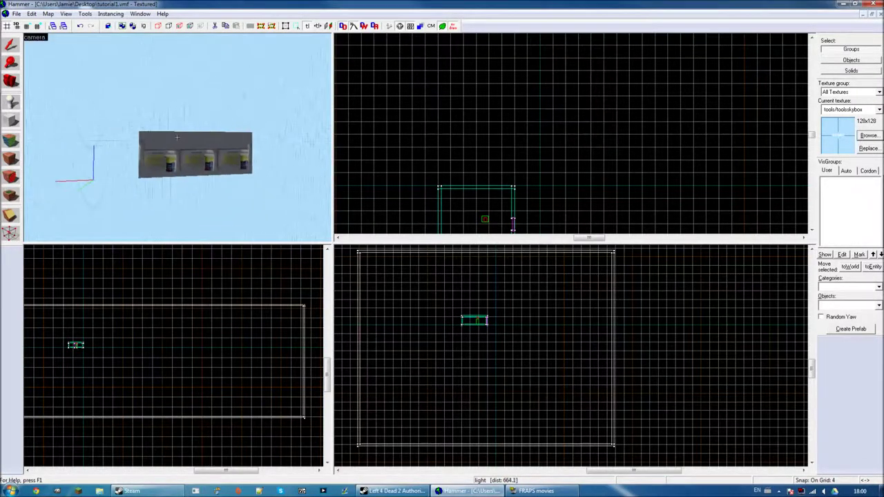
key(d)
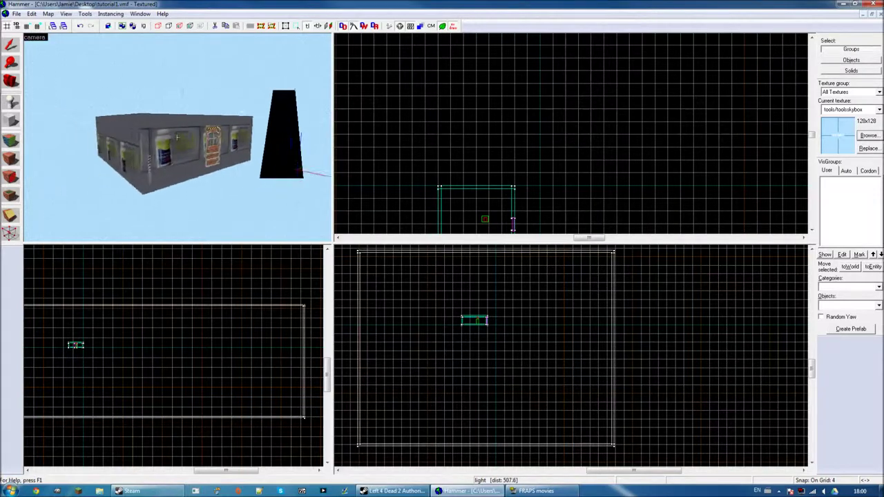